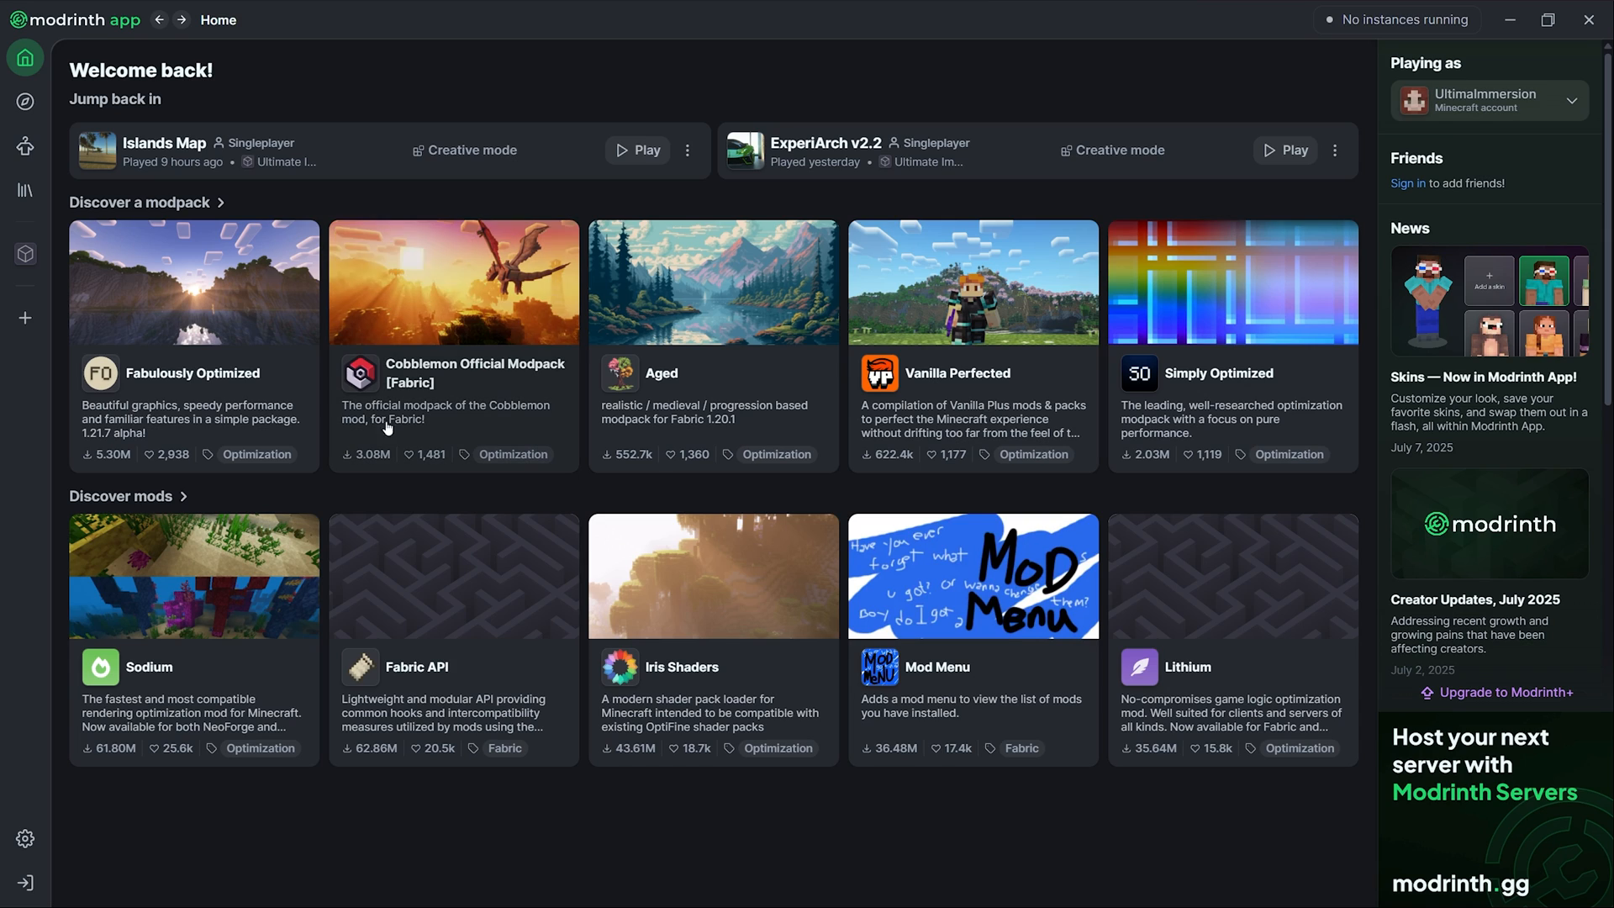
Create a new instance from the Ultimate Immersion Archviz Modpack 1.0.0.mrpack file in Desktop\Modrinth
click(22, 318)
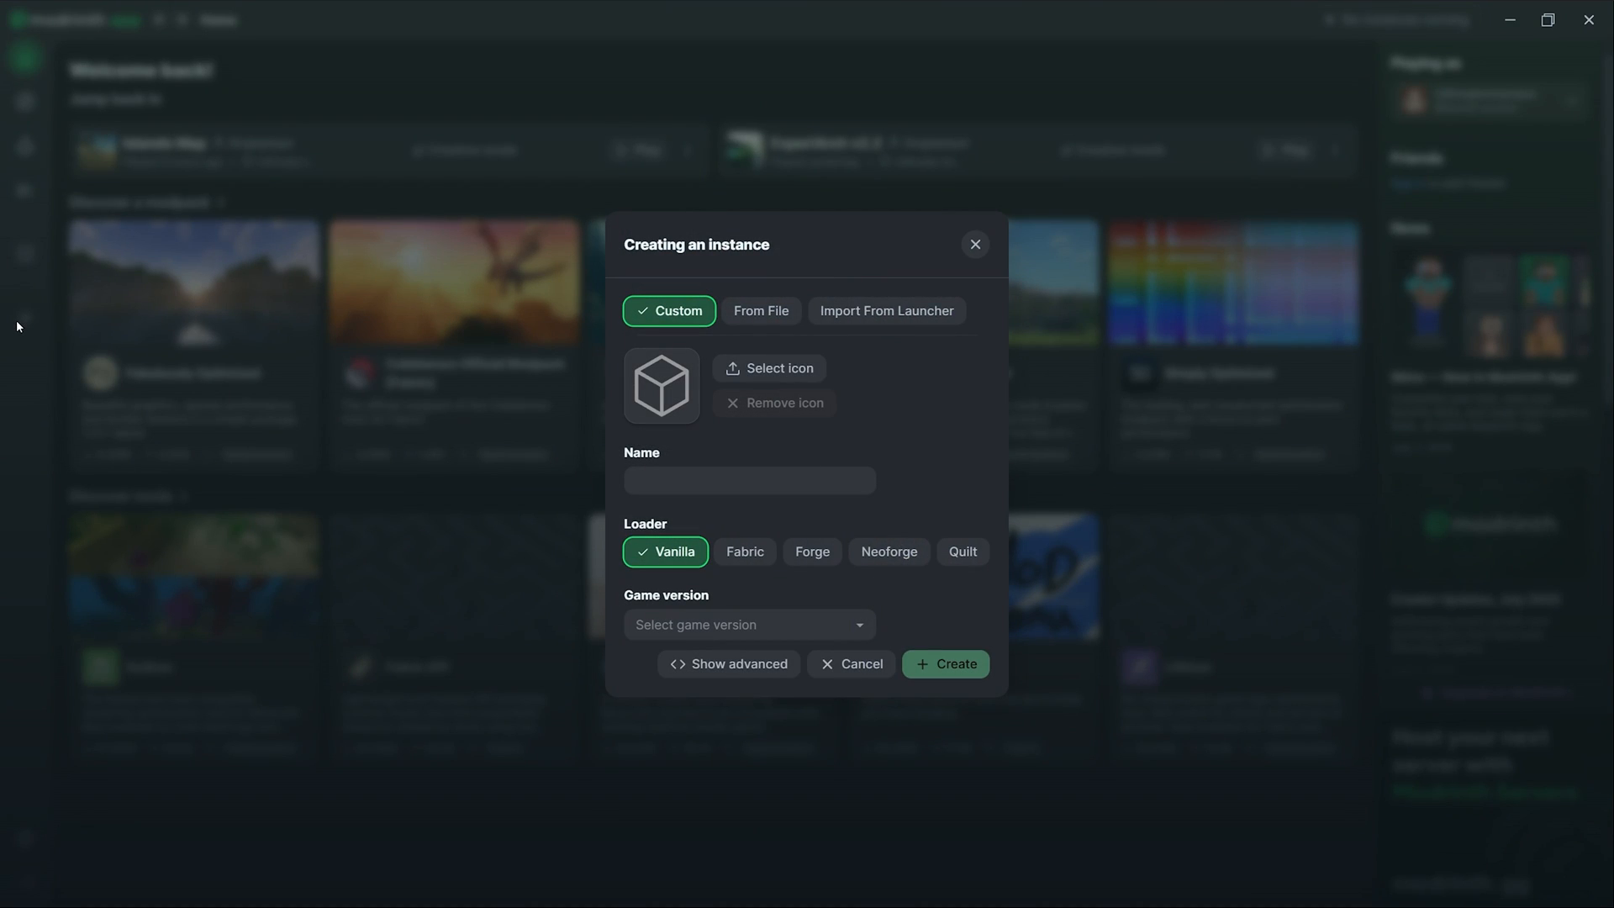
click(754, 315)
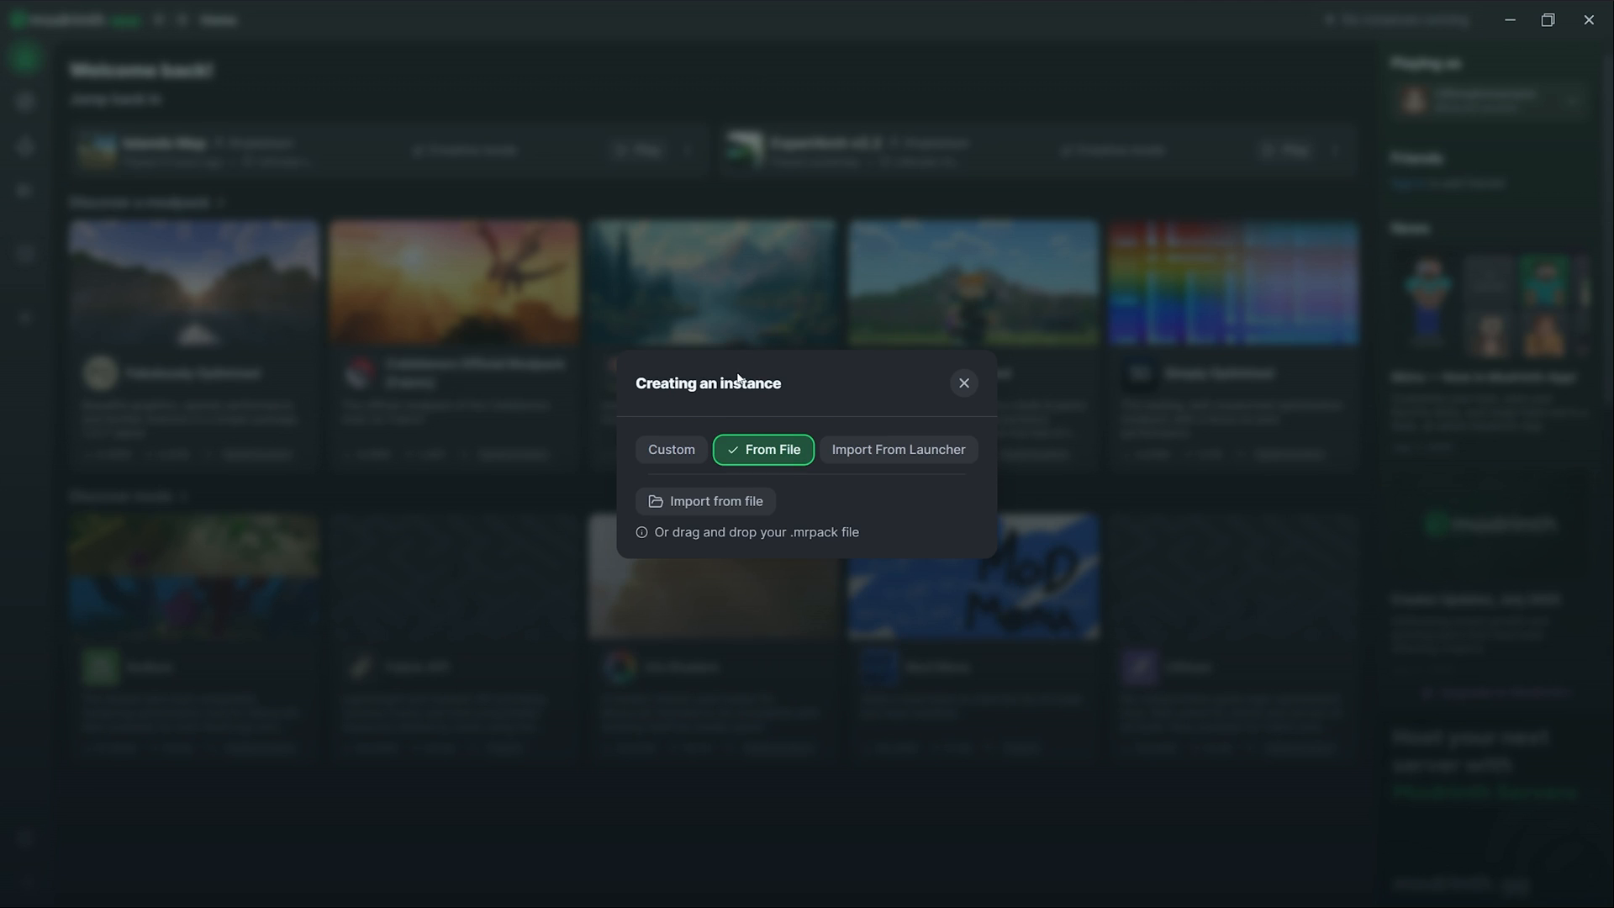
click(681, 511)
click(259, 169)
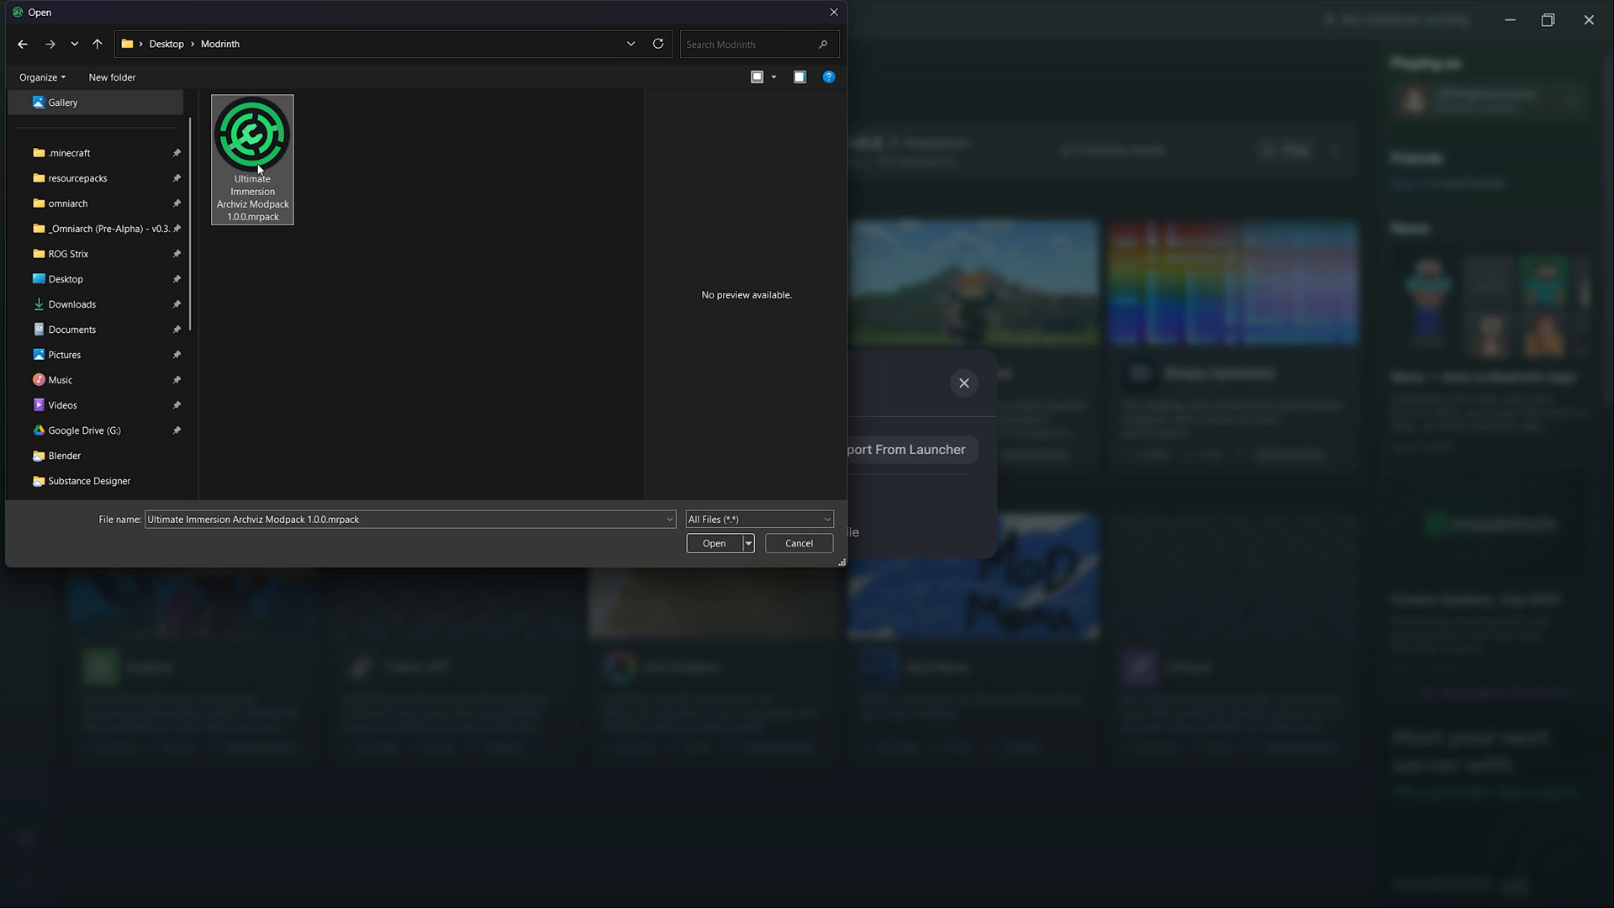
click(713, 542)
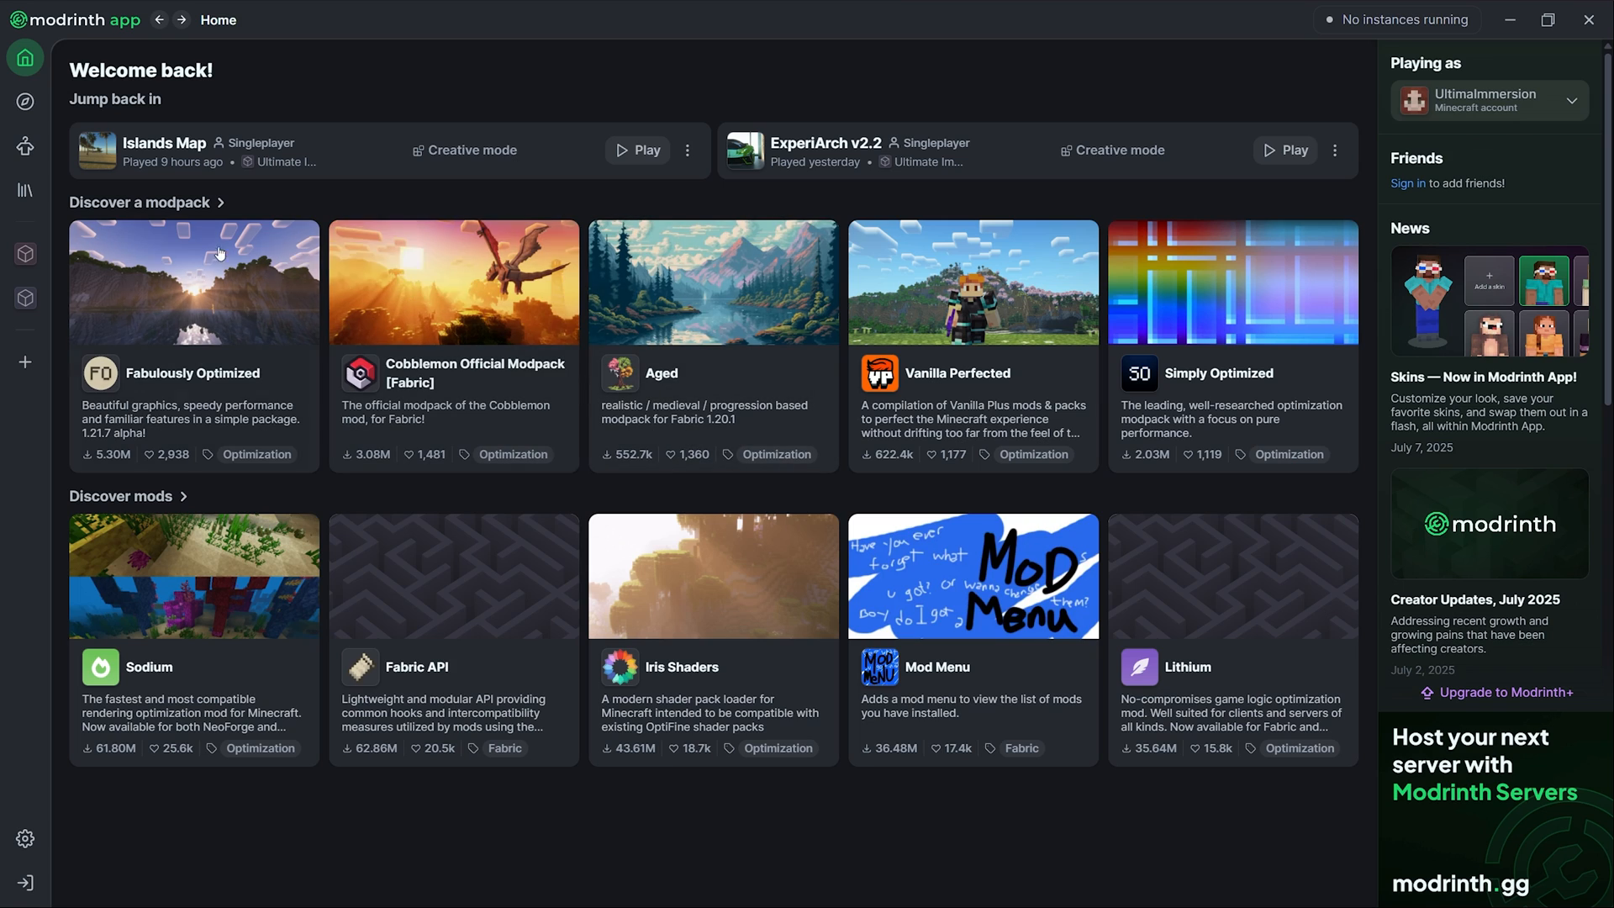
Select the newly imported modpack instance in the sidebar to show its Content page
click(24, 253)
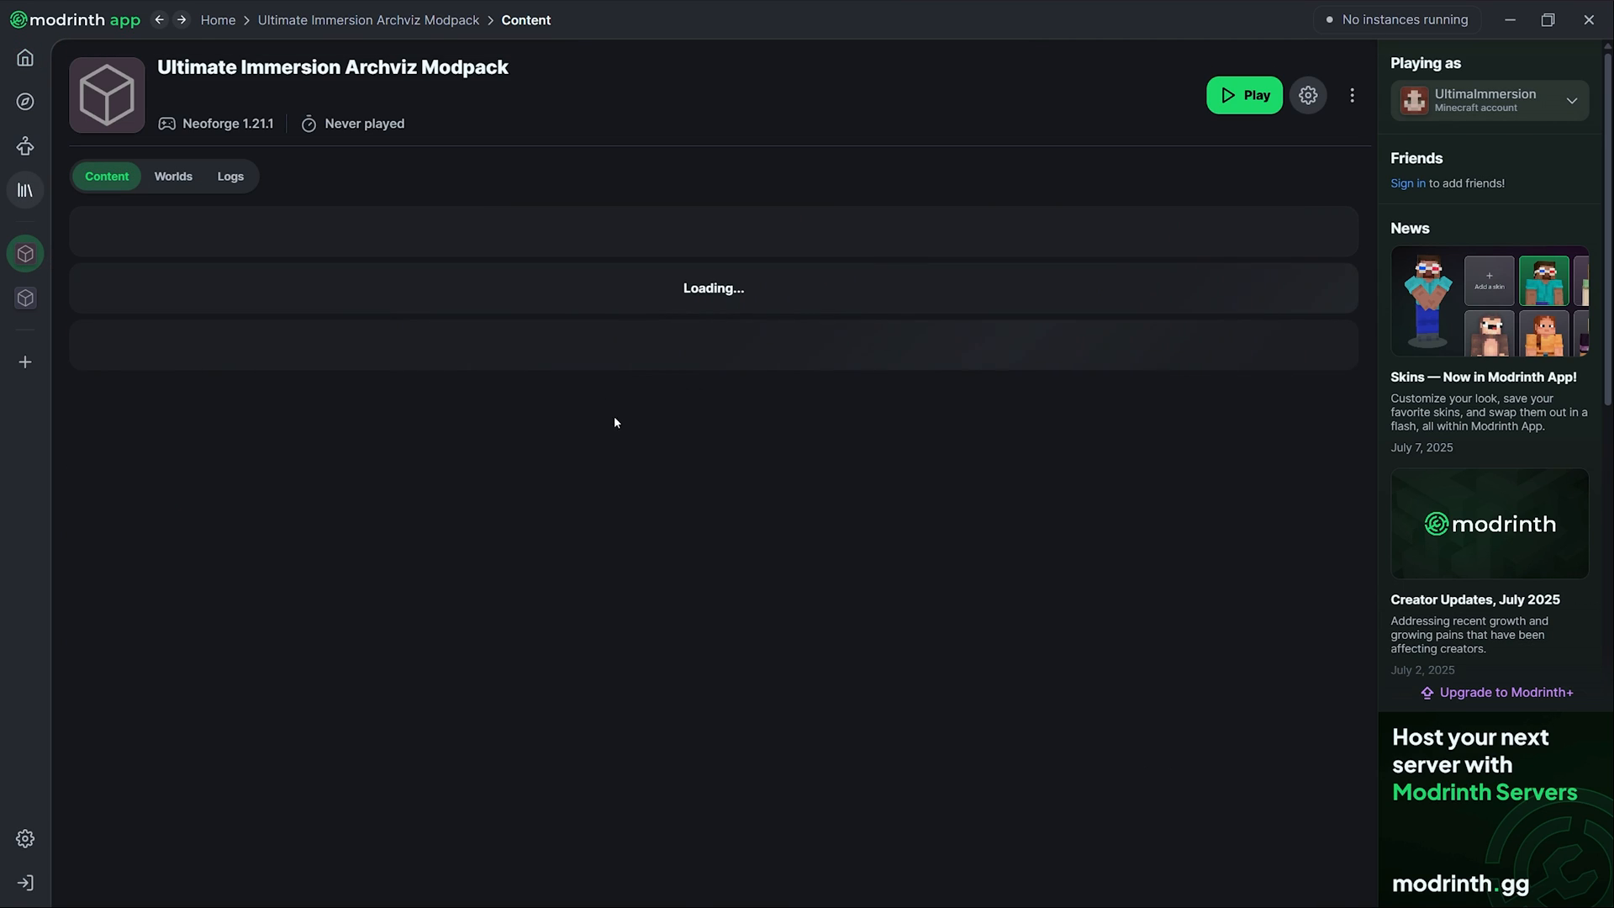
scroll(781, 283, down, 3)
scroll(780, 284, down, 2)
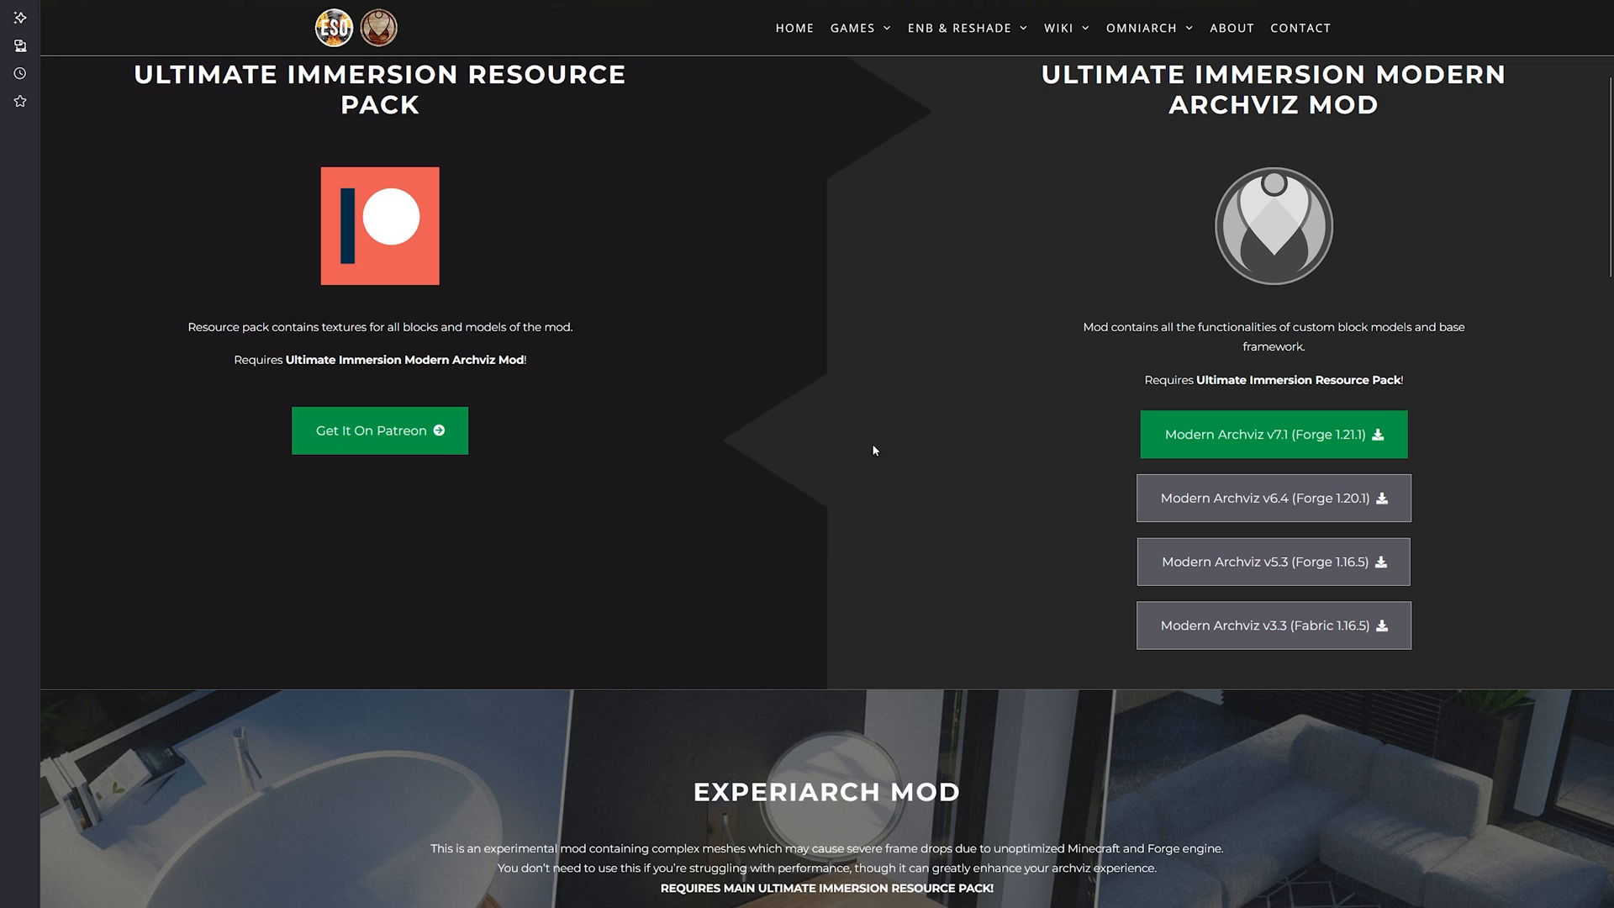
Download Modern Archviz v7.1 (Forge 1.21.1) from the Ultimate Immersion page
click(1307, 448)
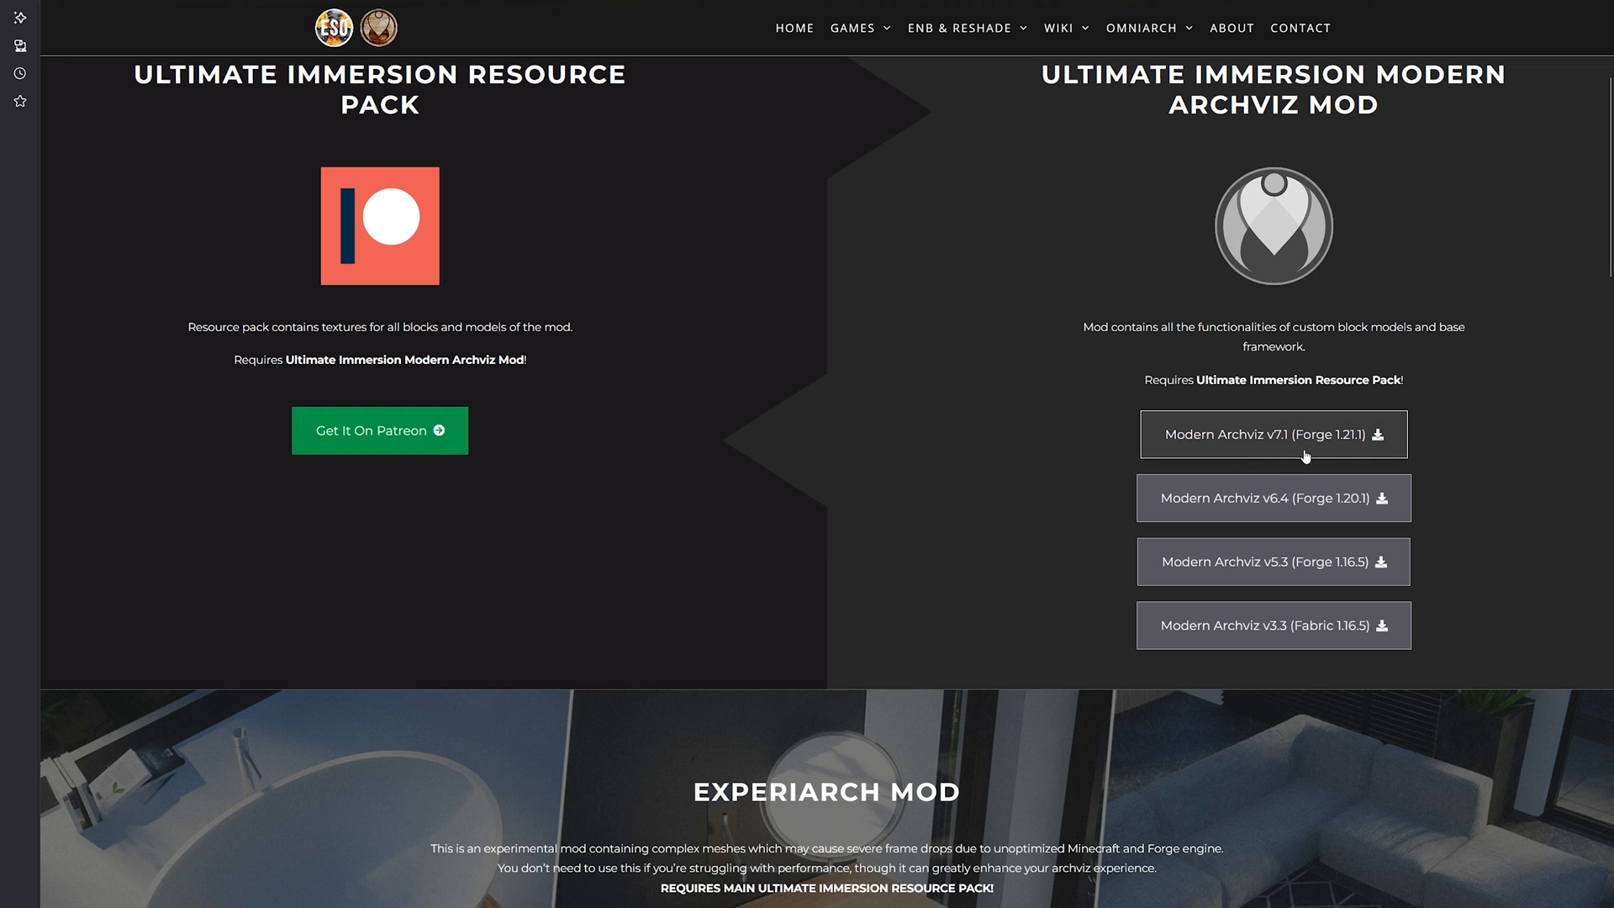
scroll(856, 501, down, 2)
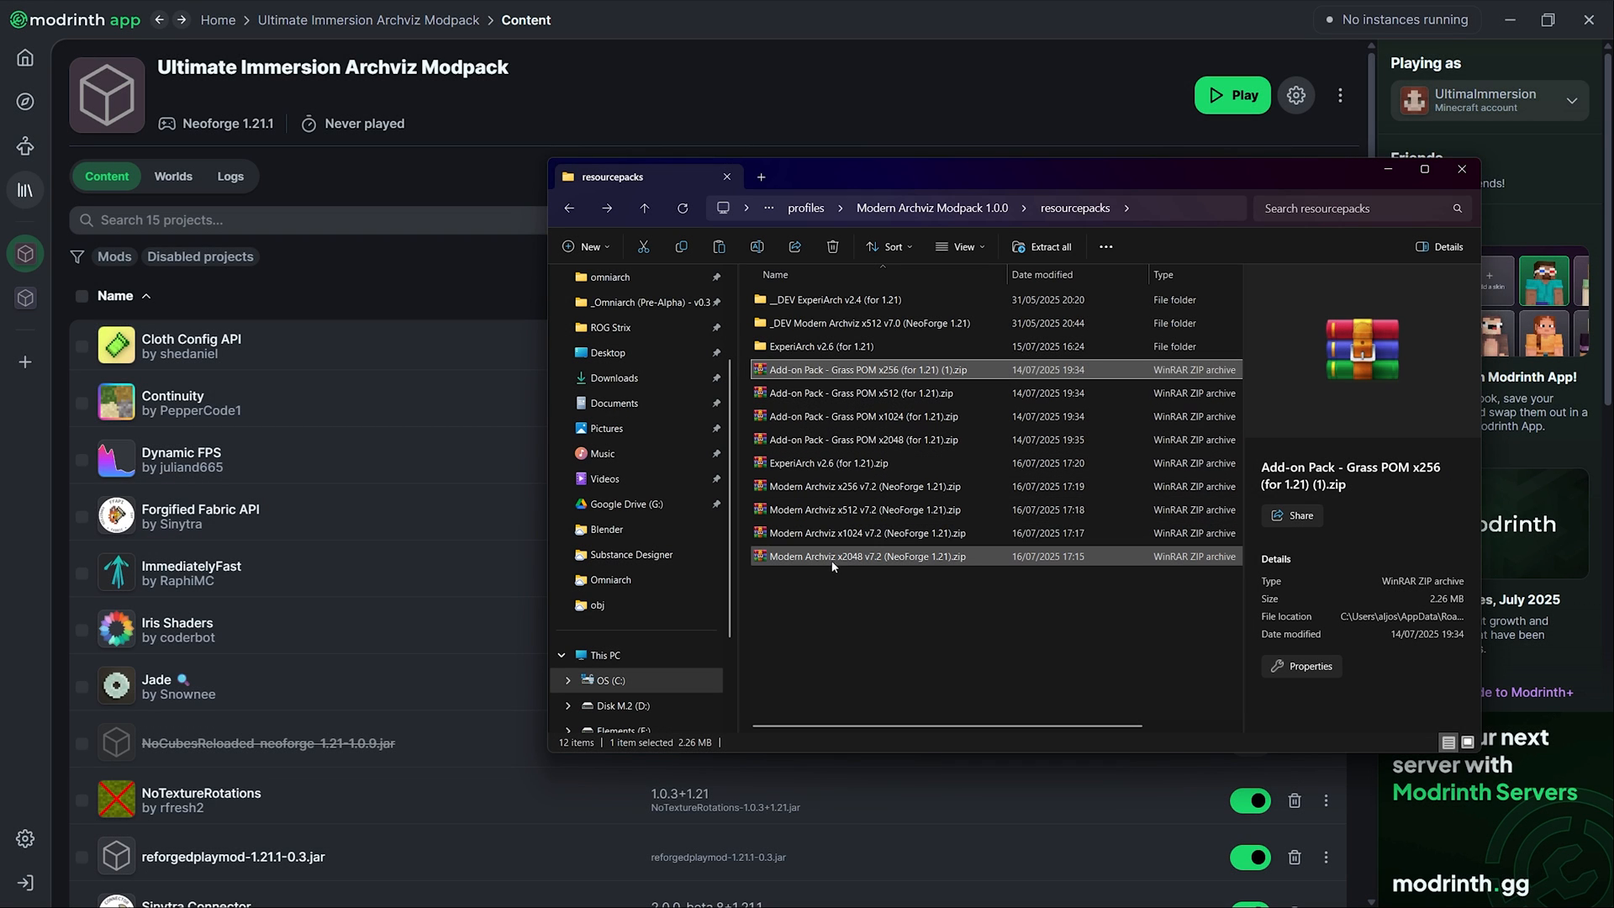
Drag all nine selected zip resource packs from the resourcepacks folder onto the instance Content list
shift+click(832, 556)
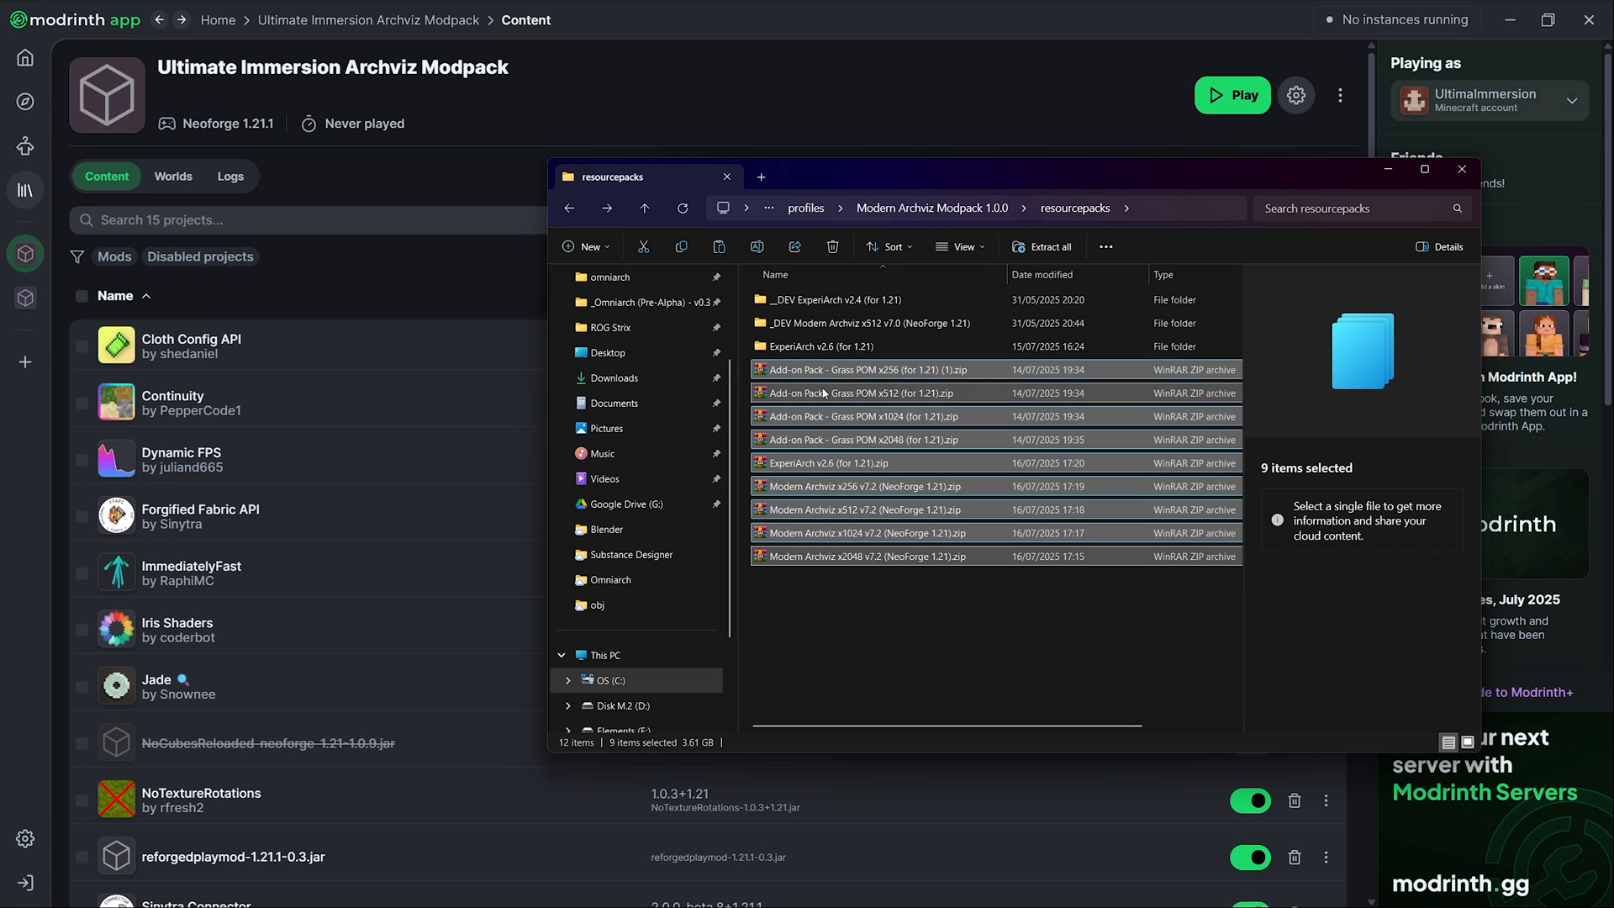
drag(819, 378, 479, 452)
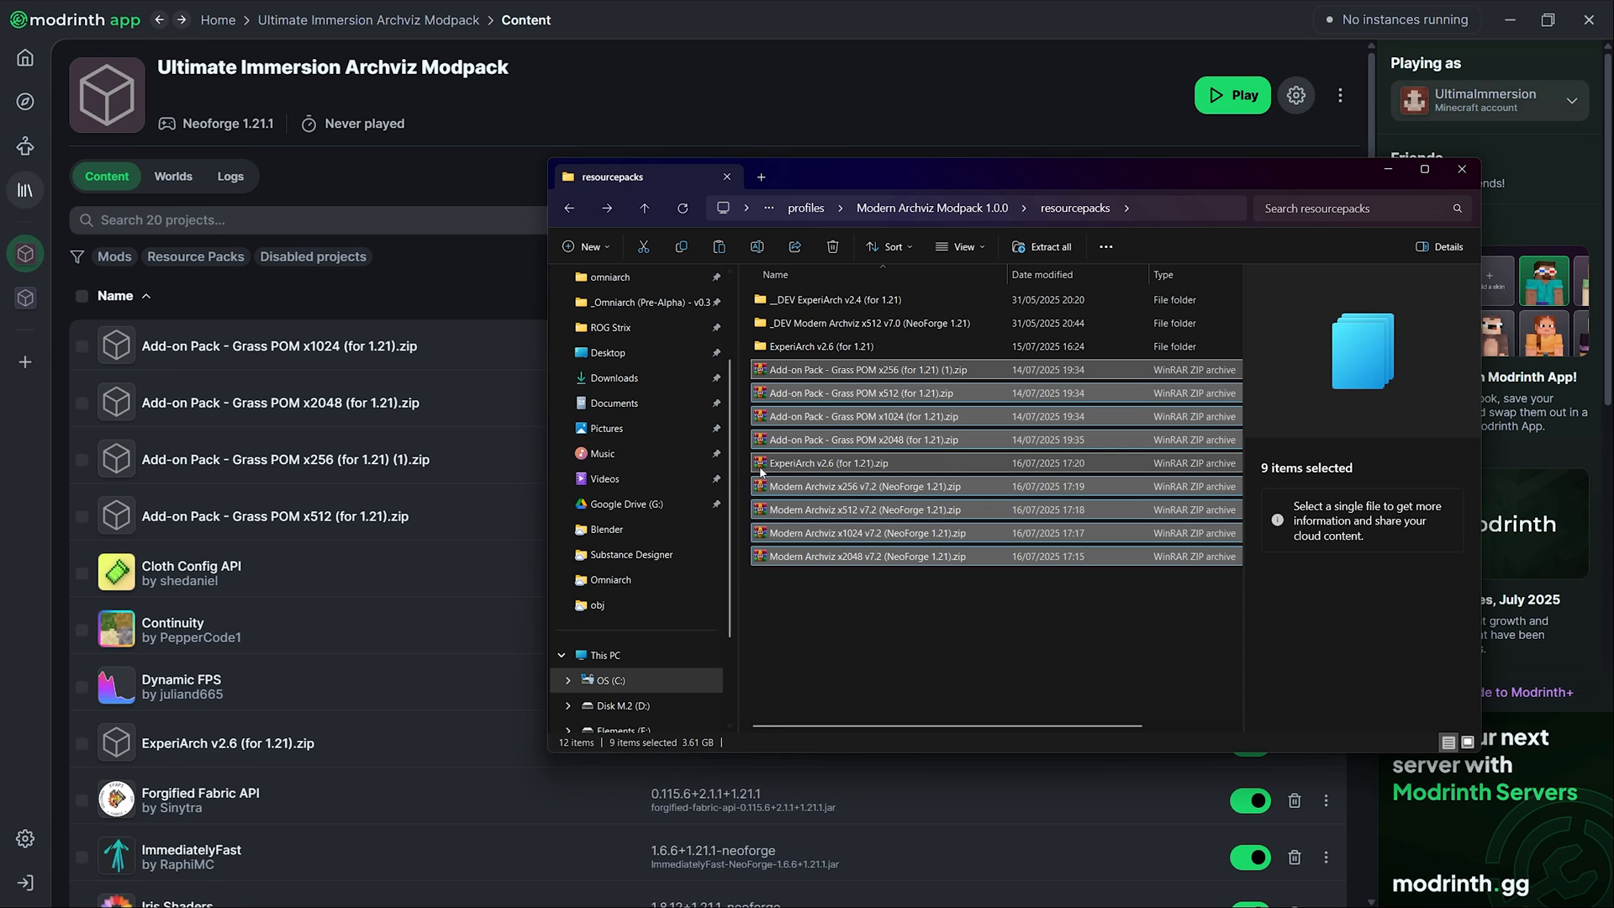
click(735, 24)
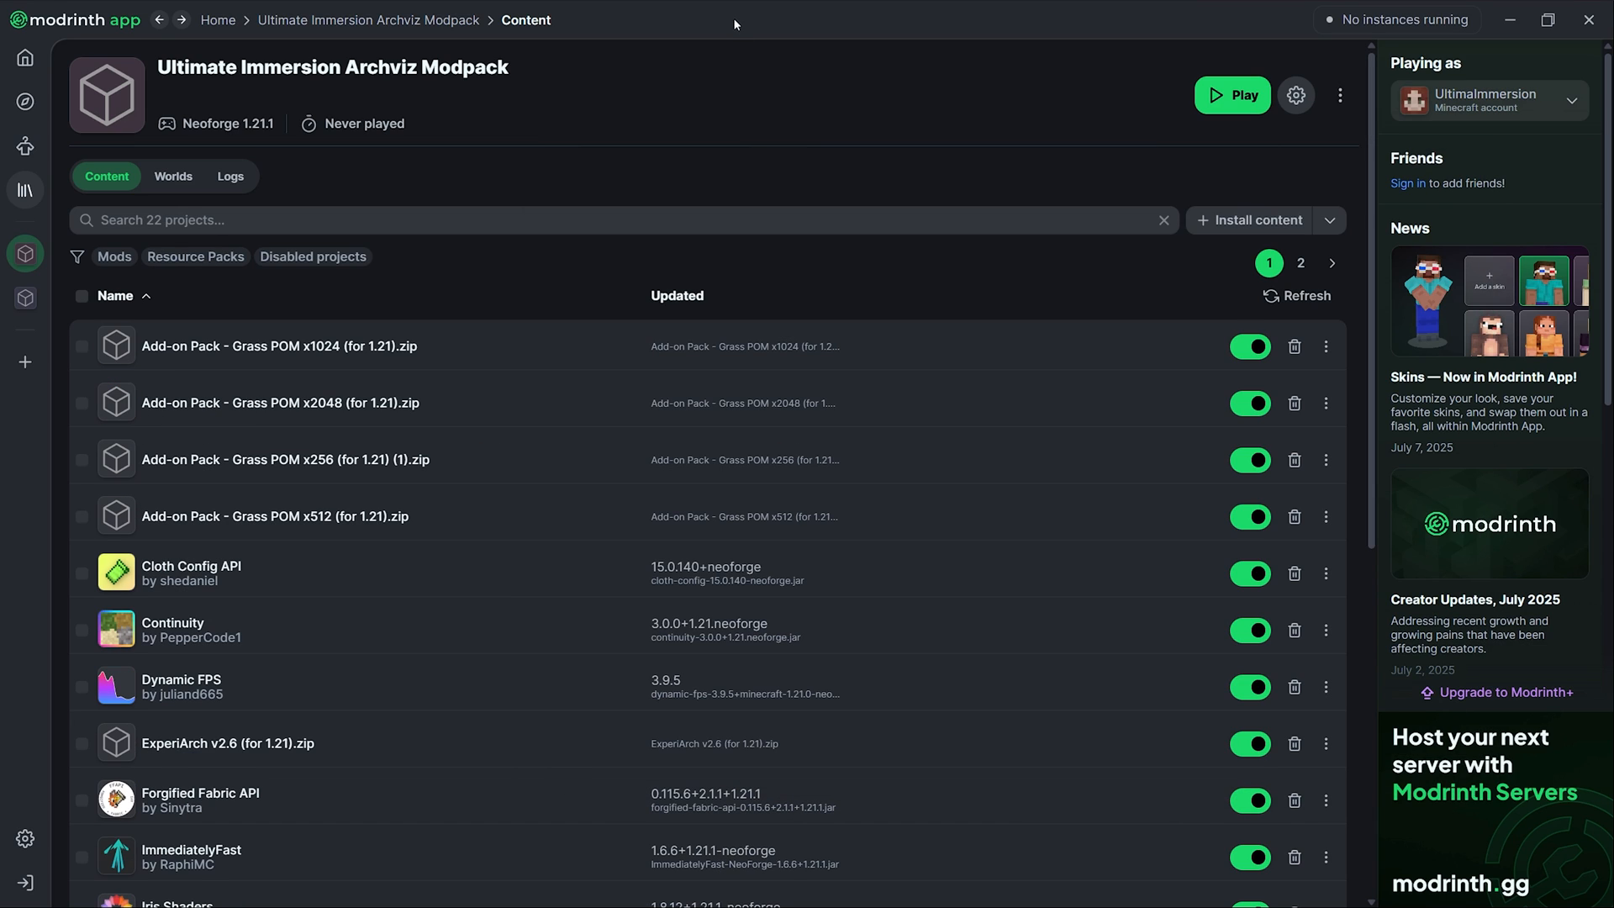
scroll(282, 384, down, 3)
scroll(228, 442, down, 2)
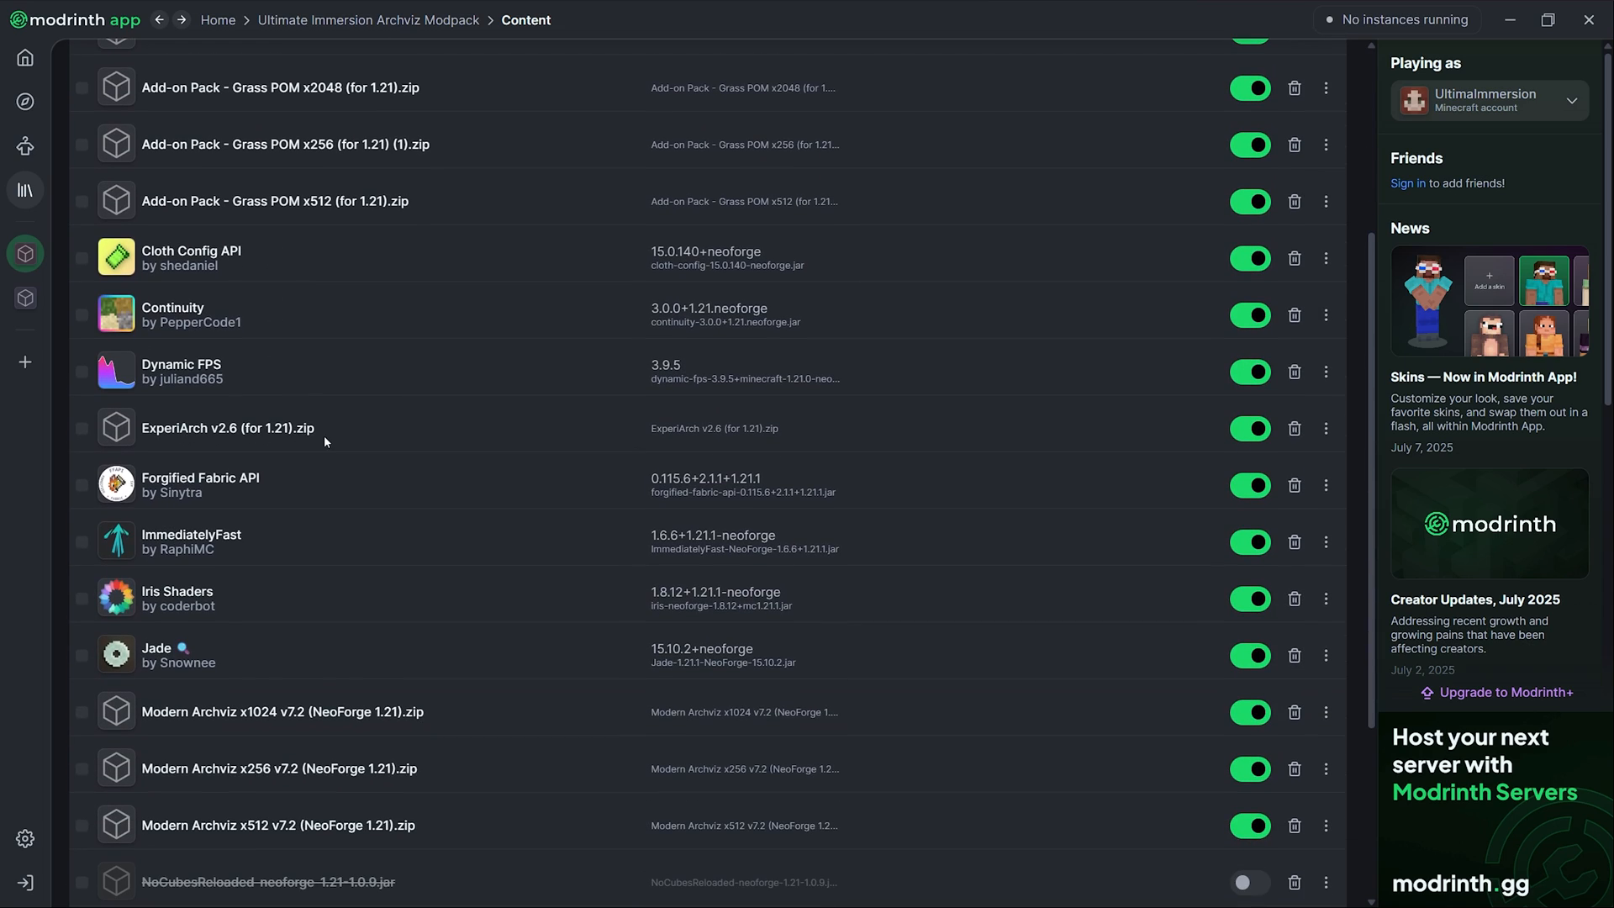
scroll(325, 439, down, 3)
scroll(204, 434, down, 2)
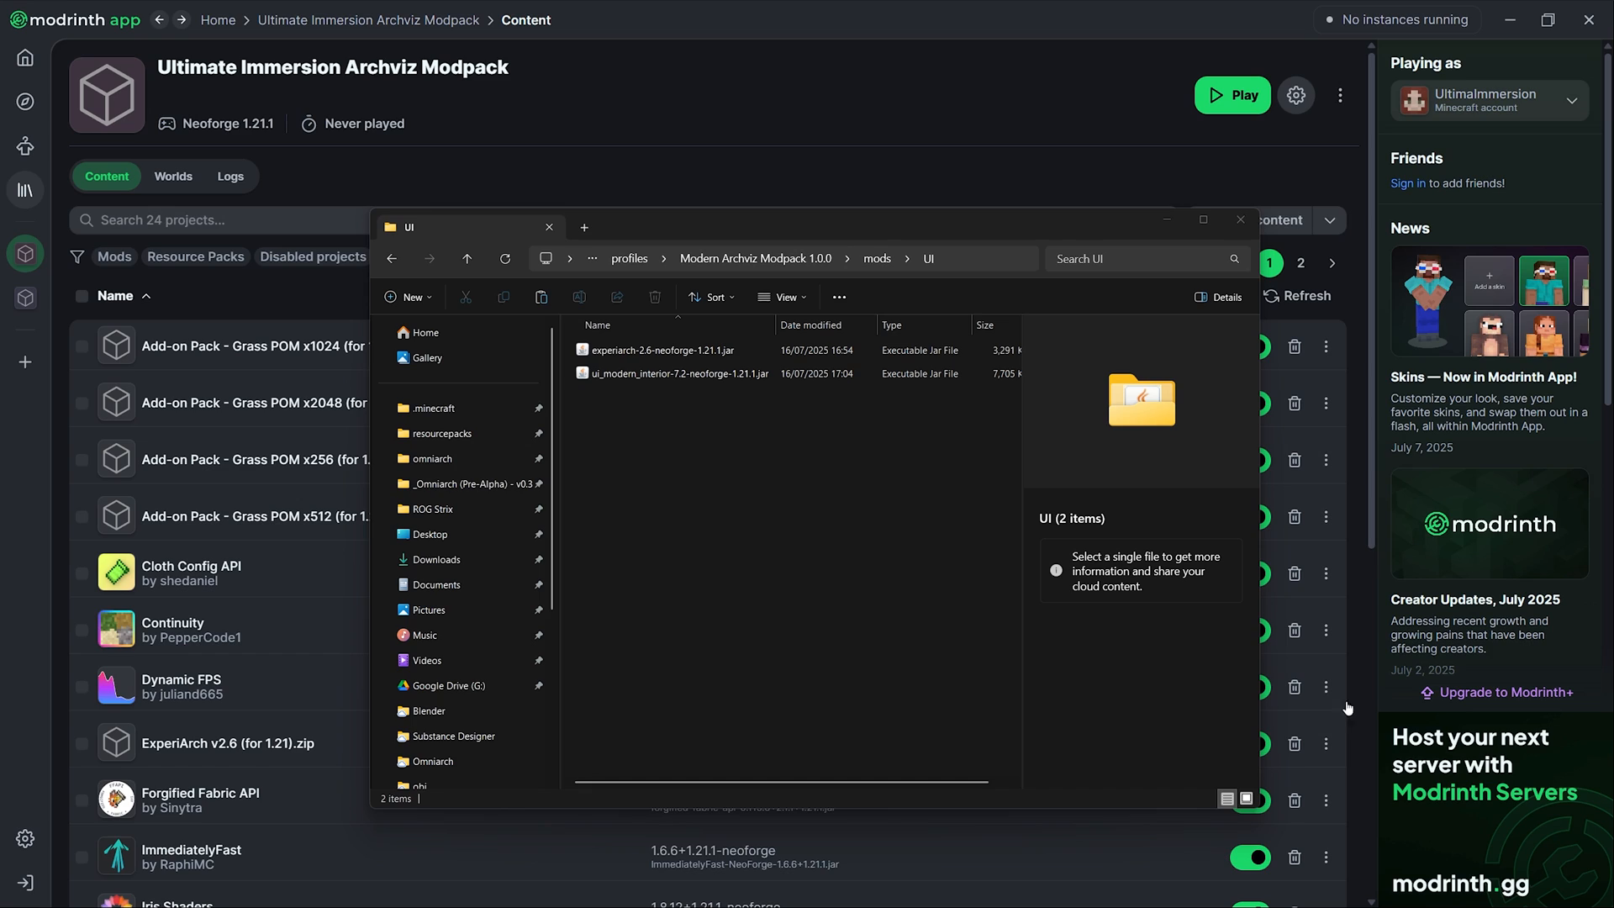
Drag both NeoForge jars from mods\UI, including experiarch-2.6-neoforge-1.21.1.jar, onto the Content list
click(650, 377)
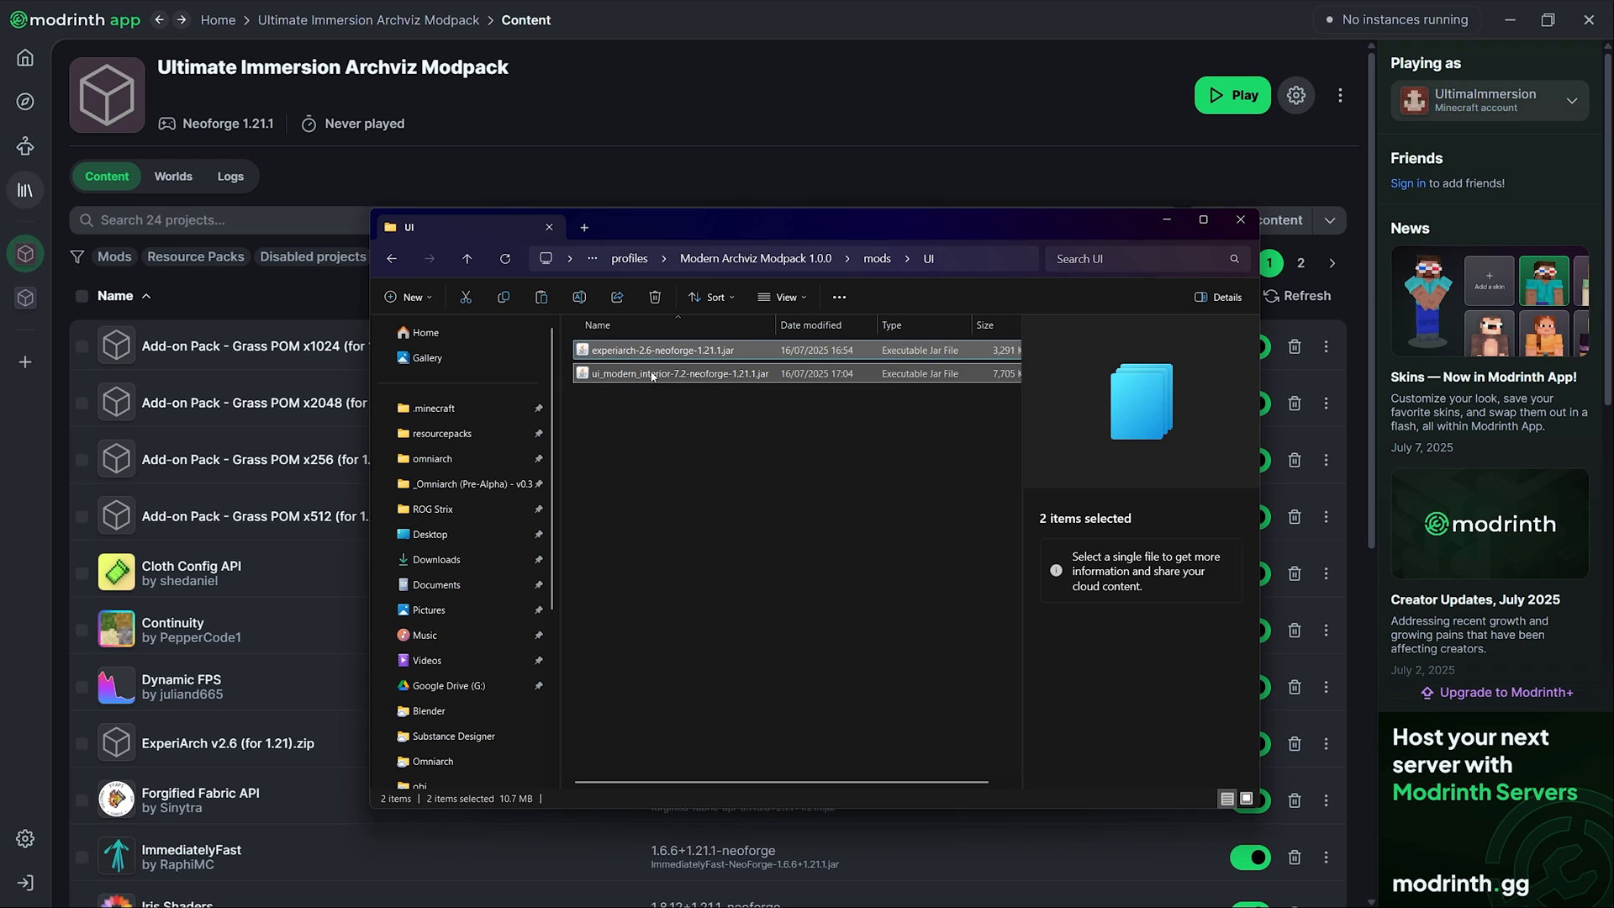
drag(249, 379, 269, 423)
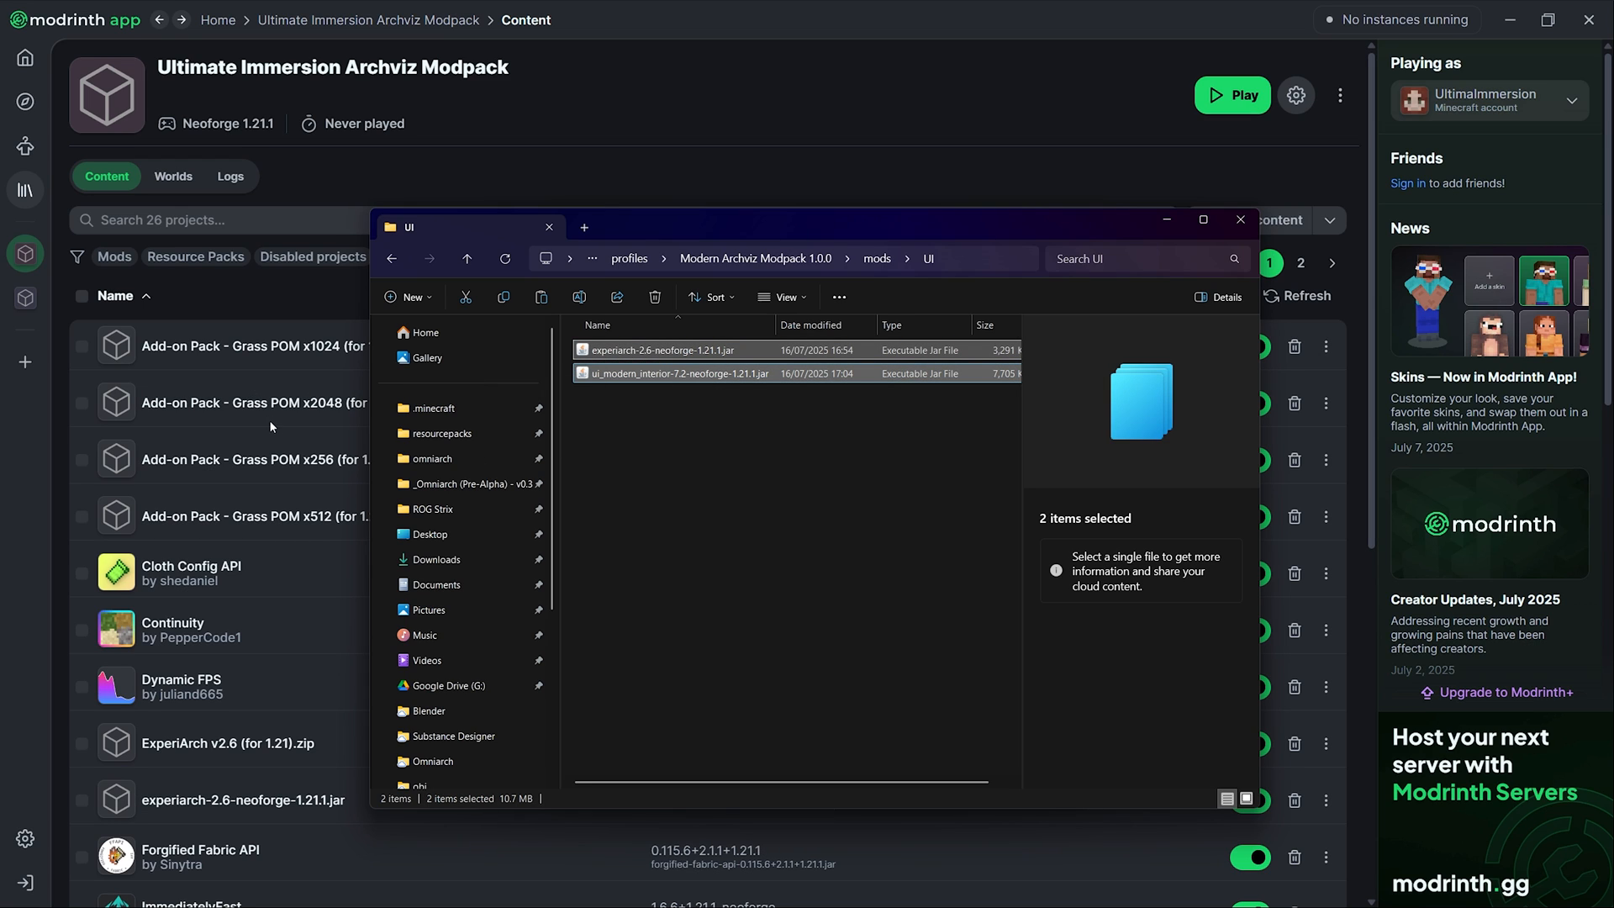
click(61, 753)
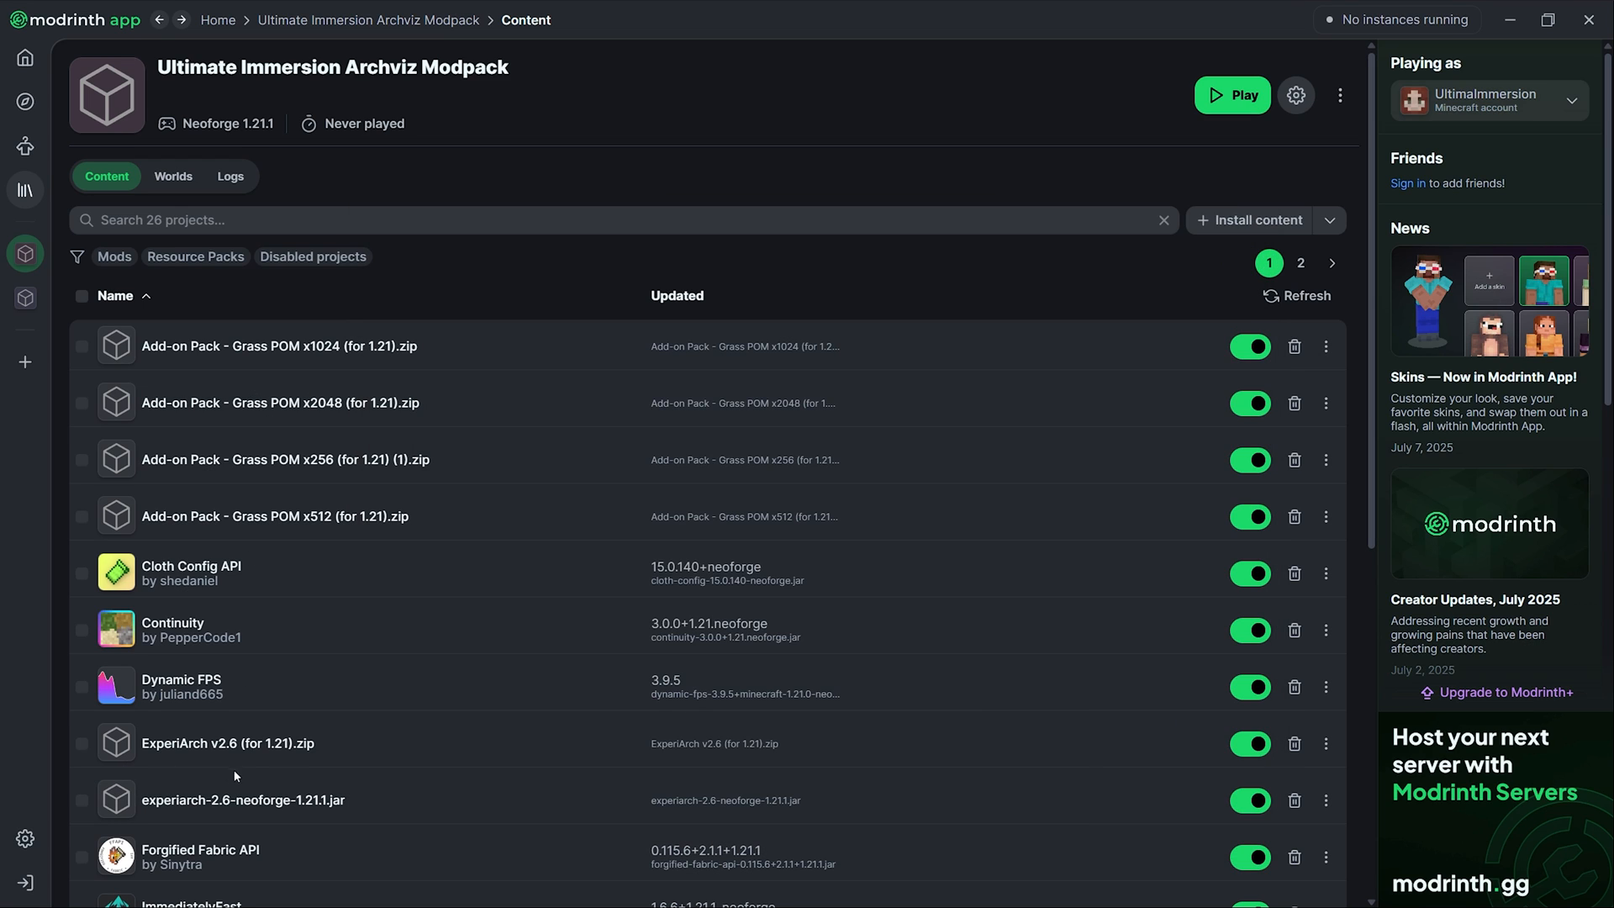
scroll(234, 770, down, 5)
scroll(304, 777, down, 5)
Enable custom memory allocation in Java and memory settings, replacing 2048 with 12000 MB
click(1295, 94)
click(573, 396)
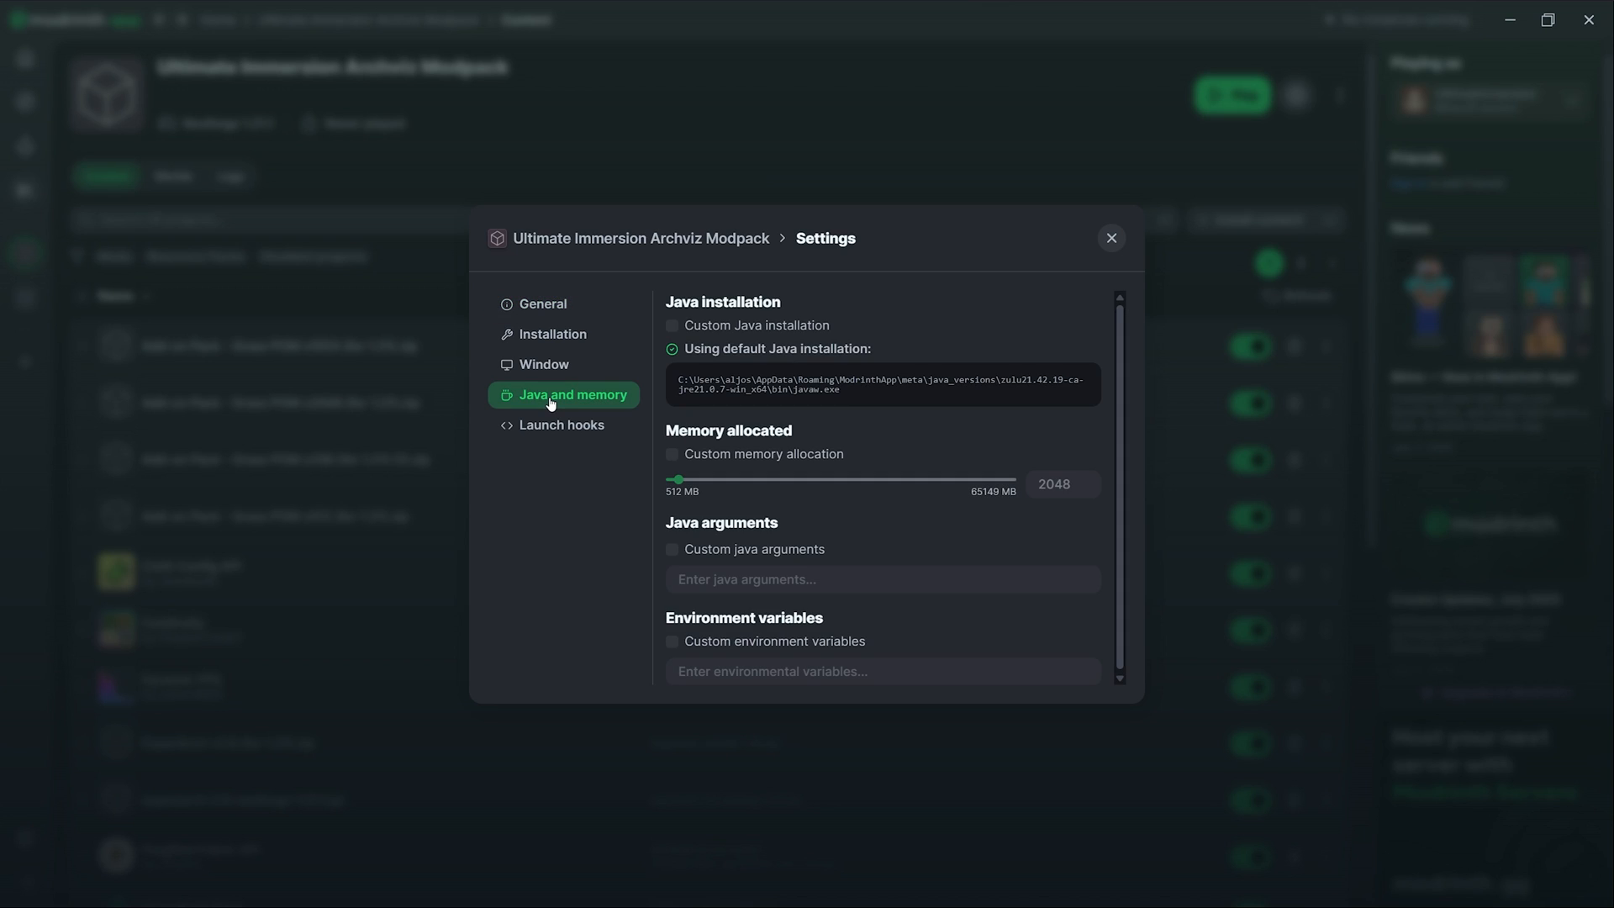
click(673, 455)
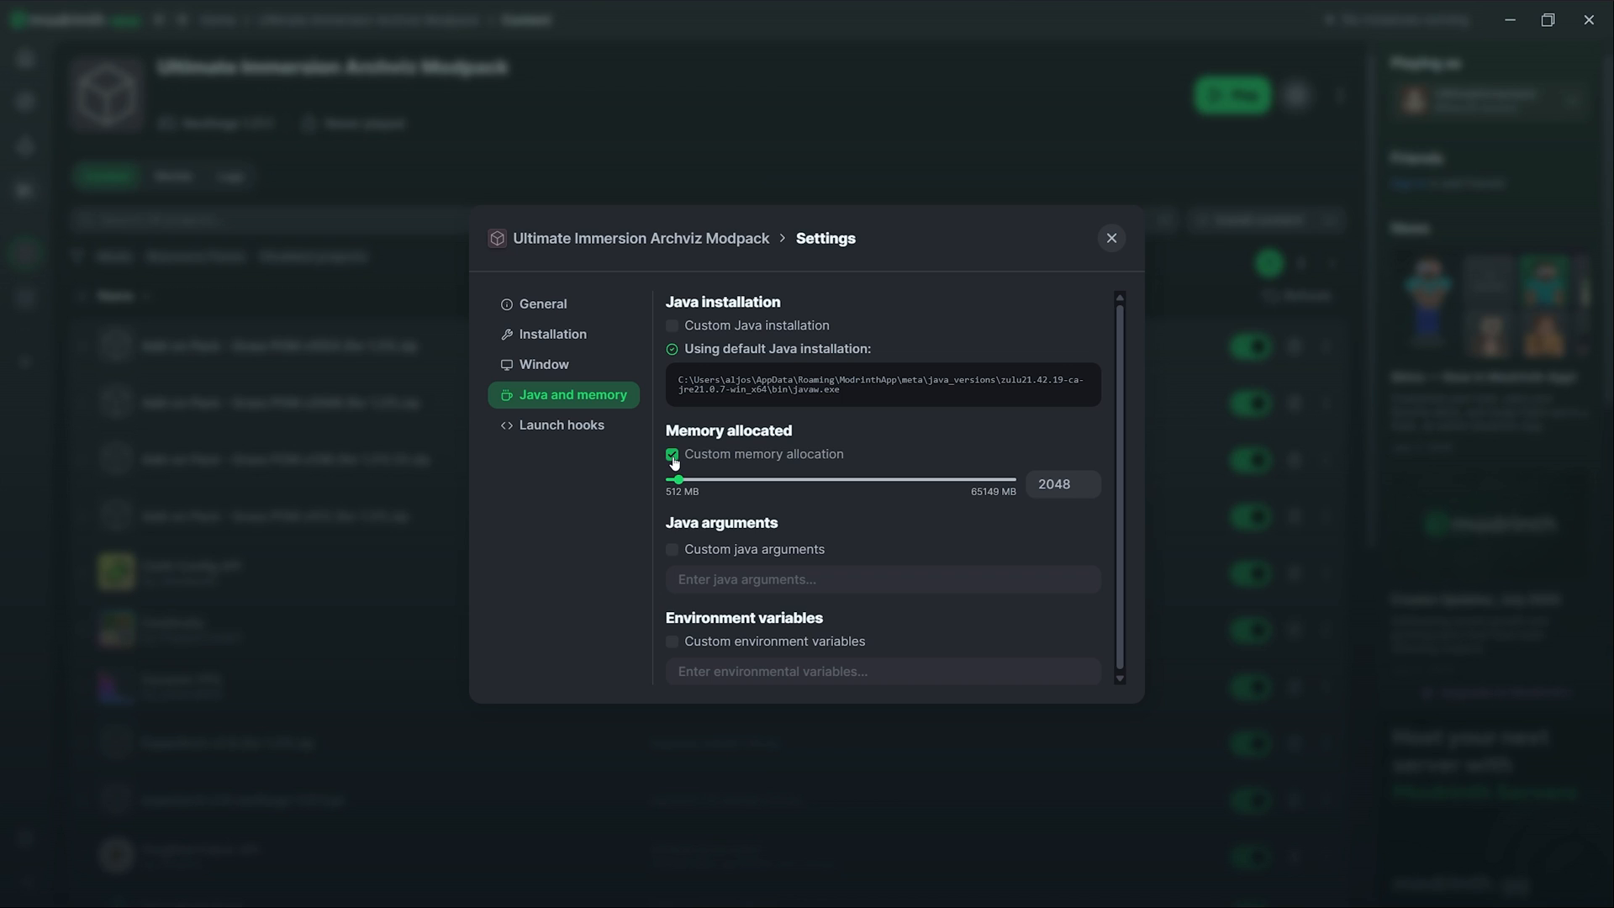
double_click(1075, 485)
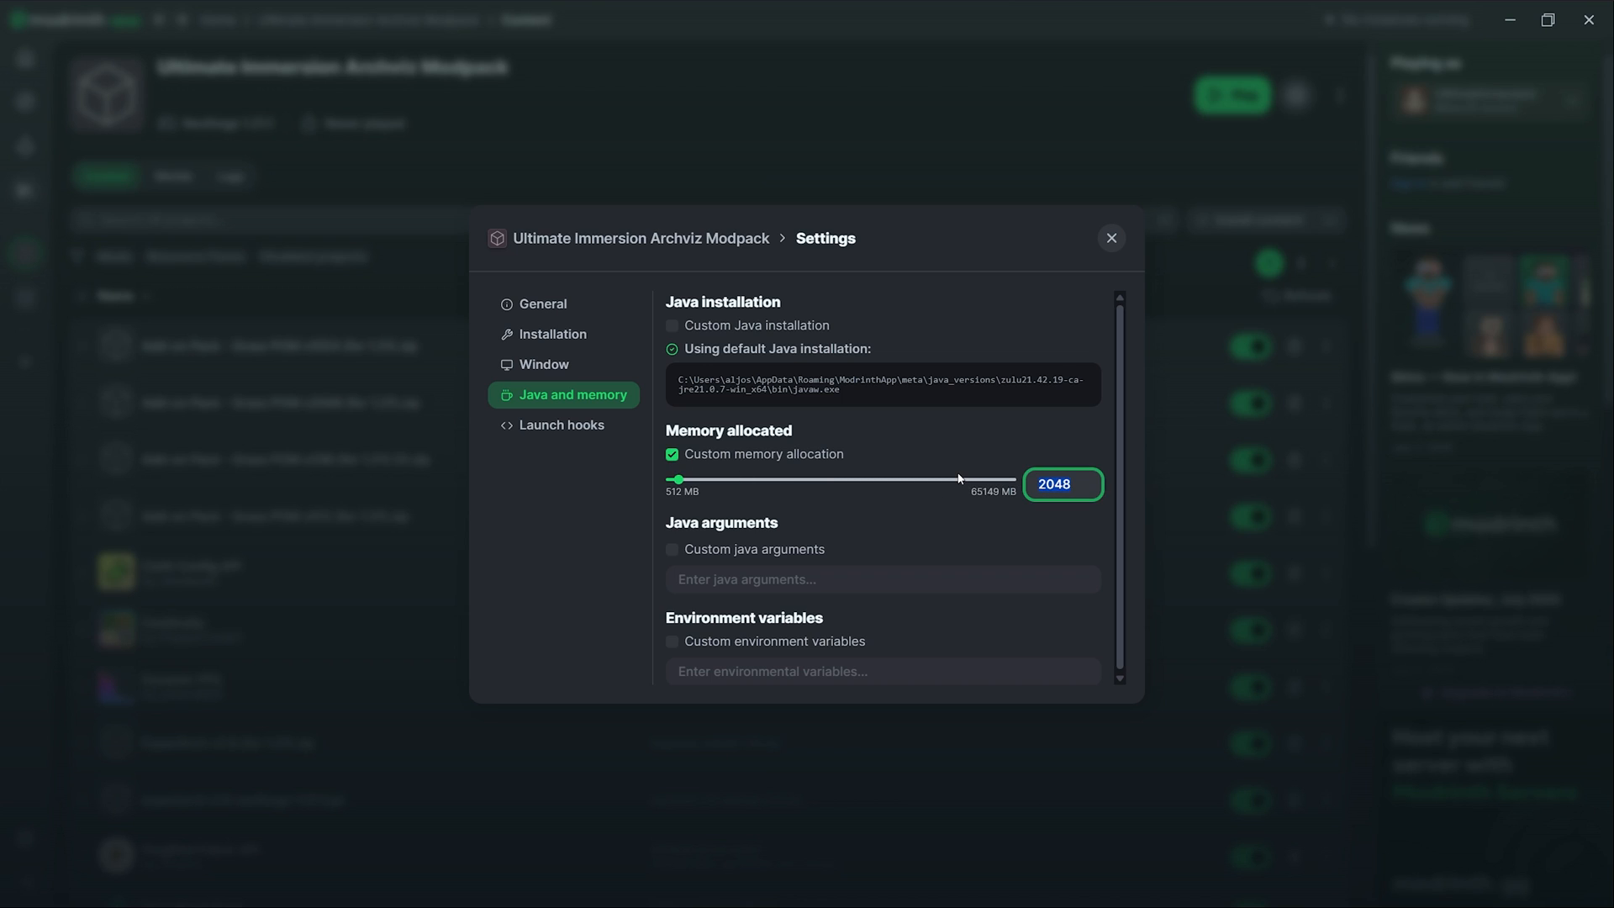
text(12000)
key(Return)
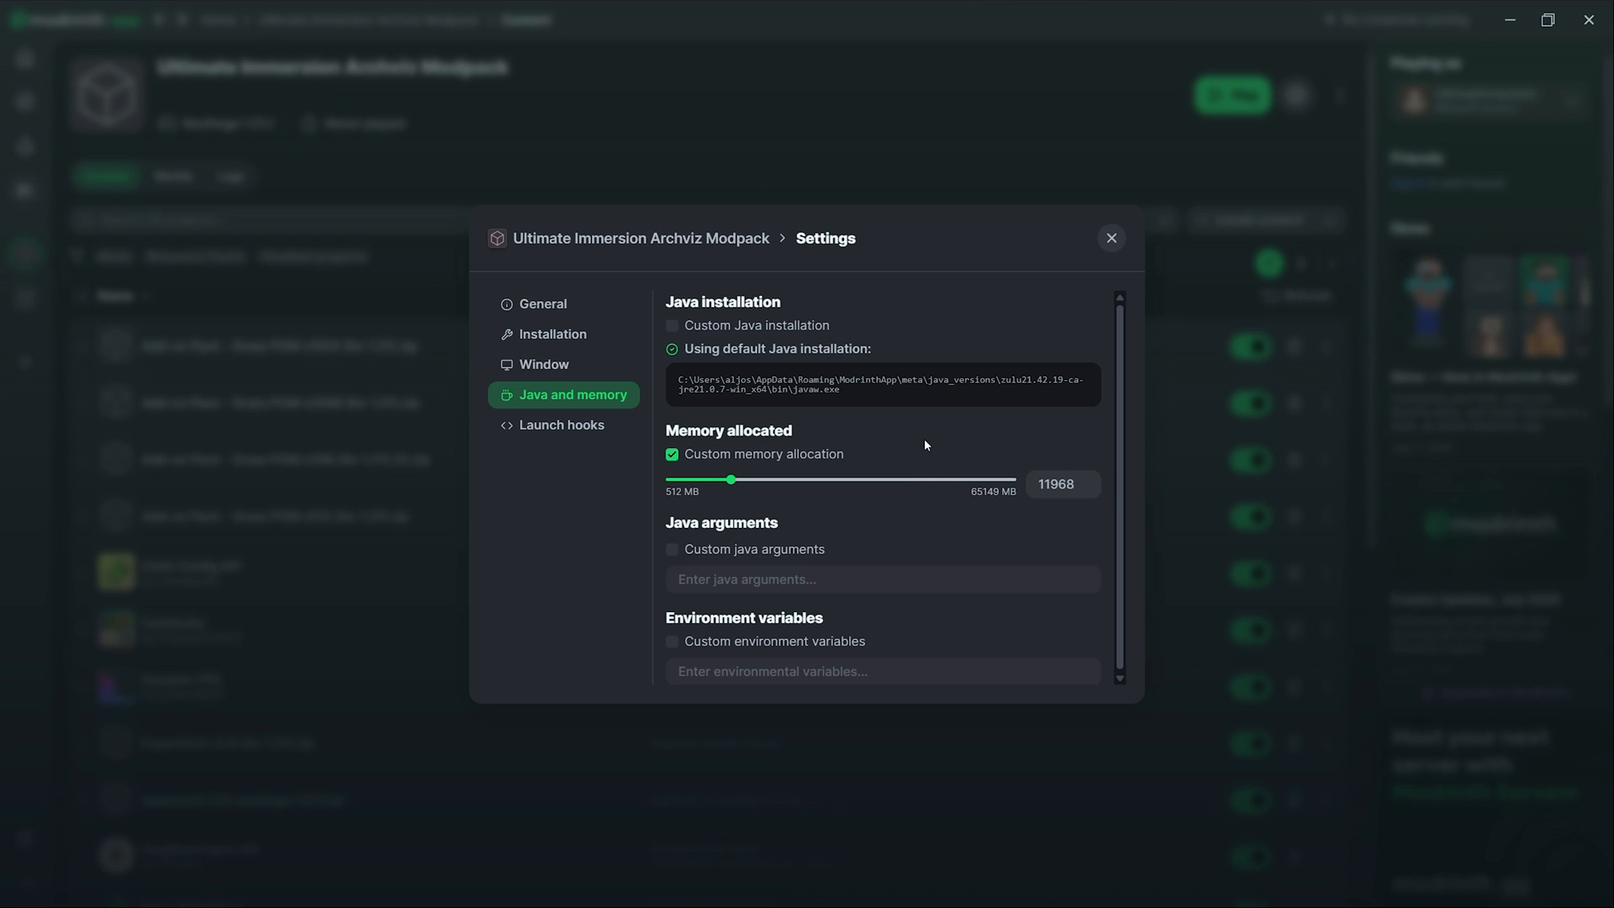
Enable custom window settings with width 1920 and height 1080, then close Settings
click(583, 372)
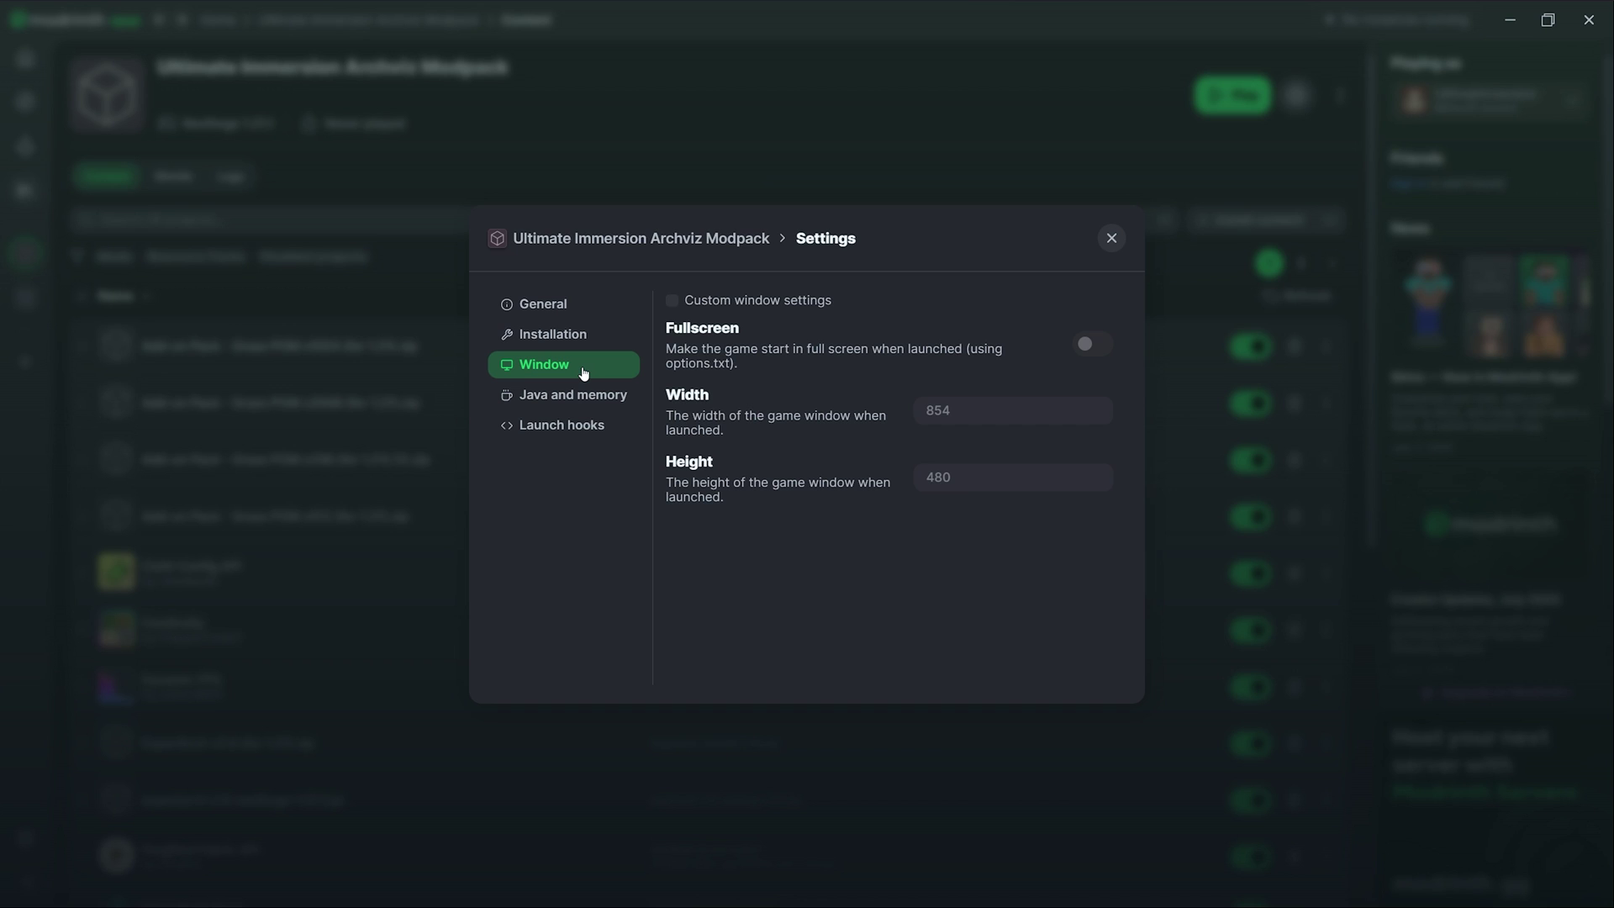
click(671, 301)
double_click(963, 413)
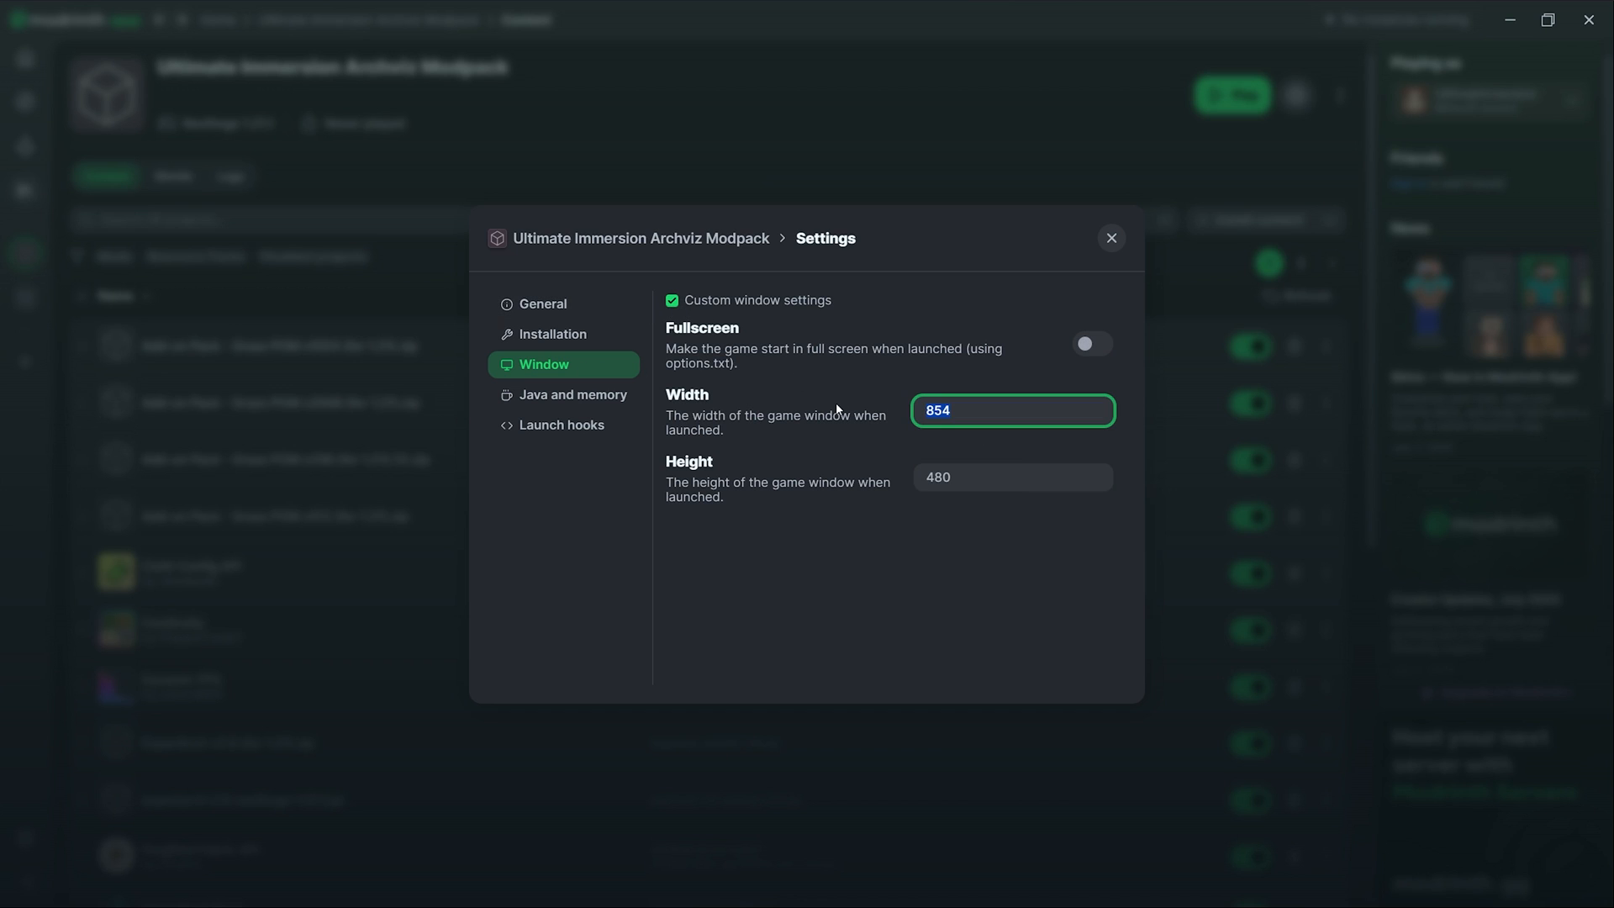
key(BackSpace)
text(1920)
key(Tab)
text(1080)
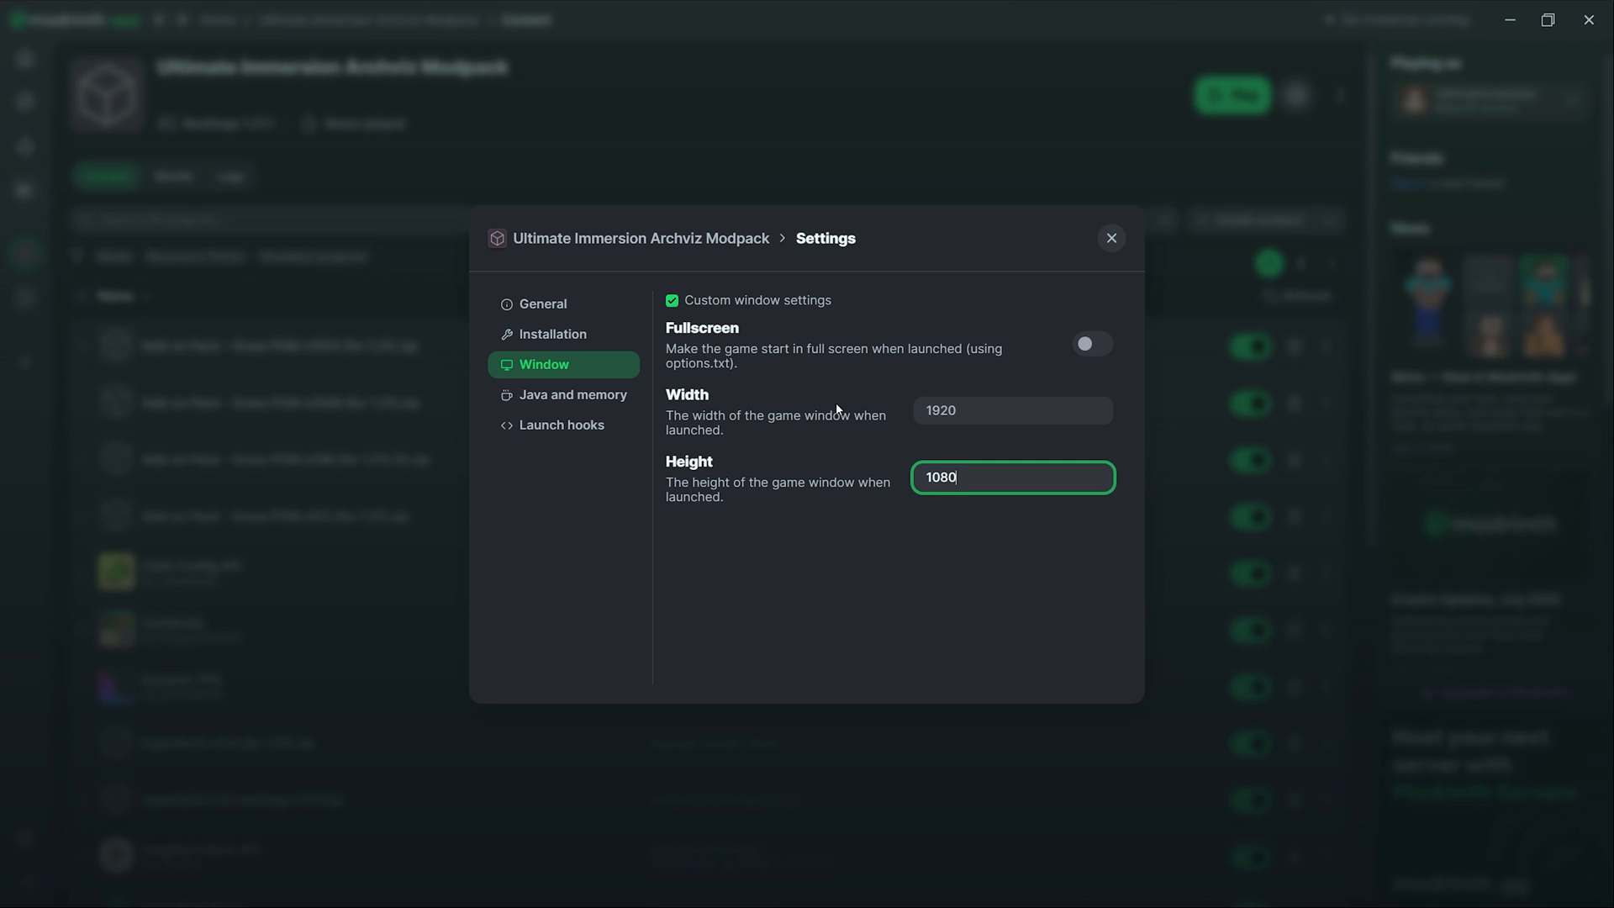
click(762, 522)
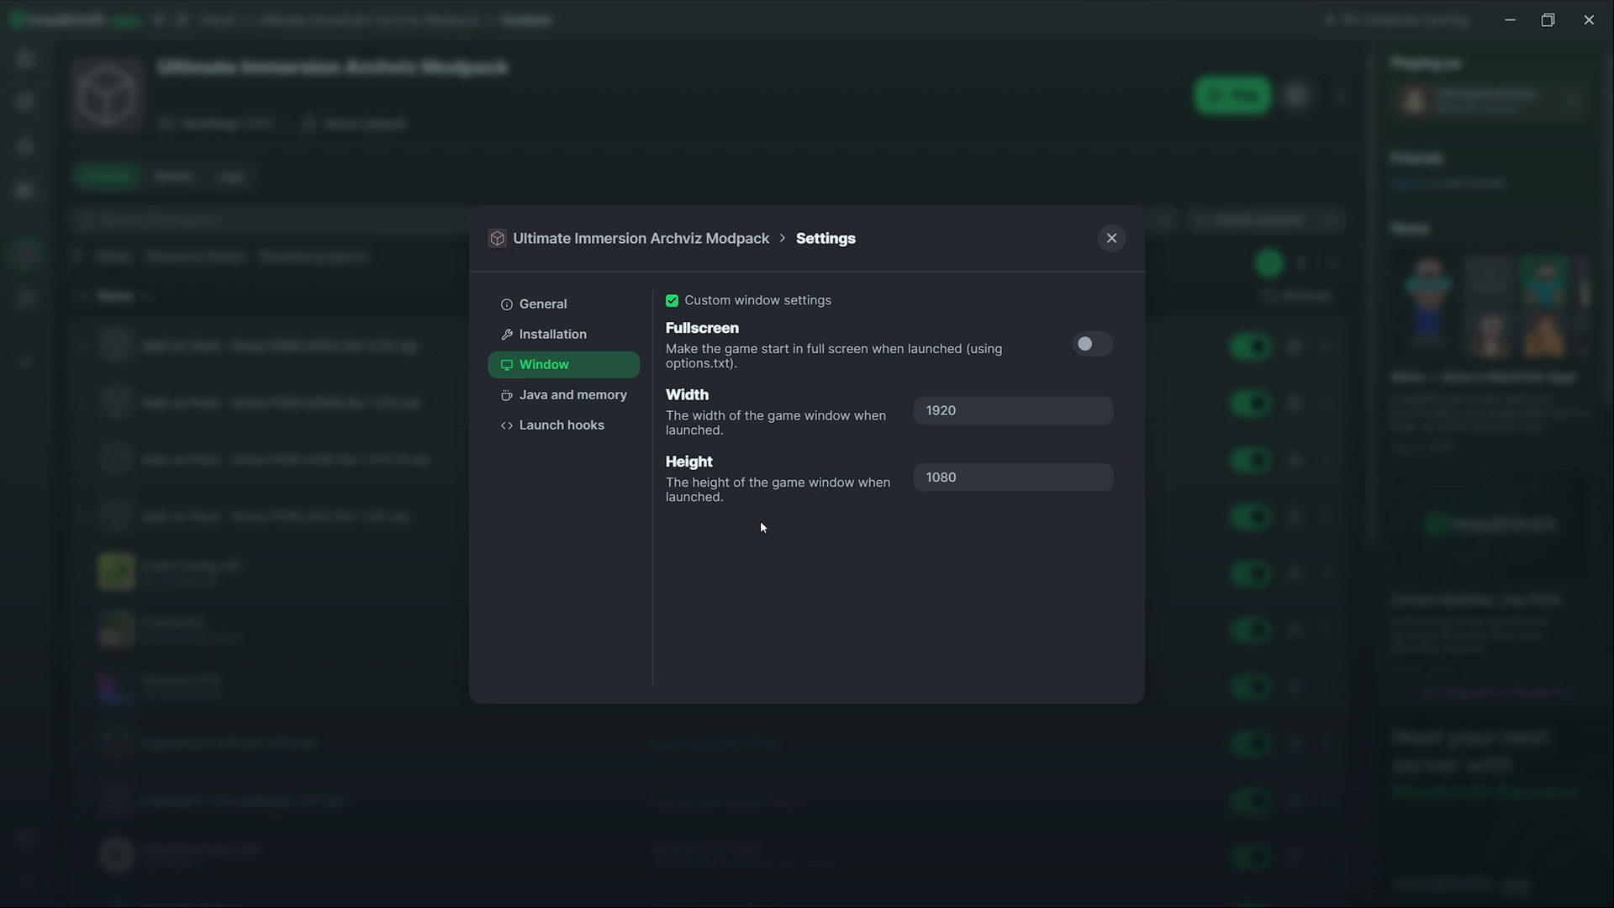
click(1111, 238)
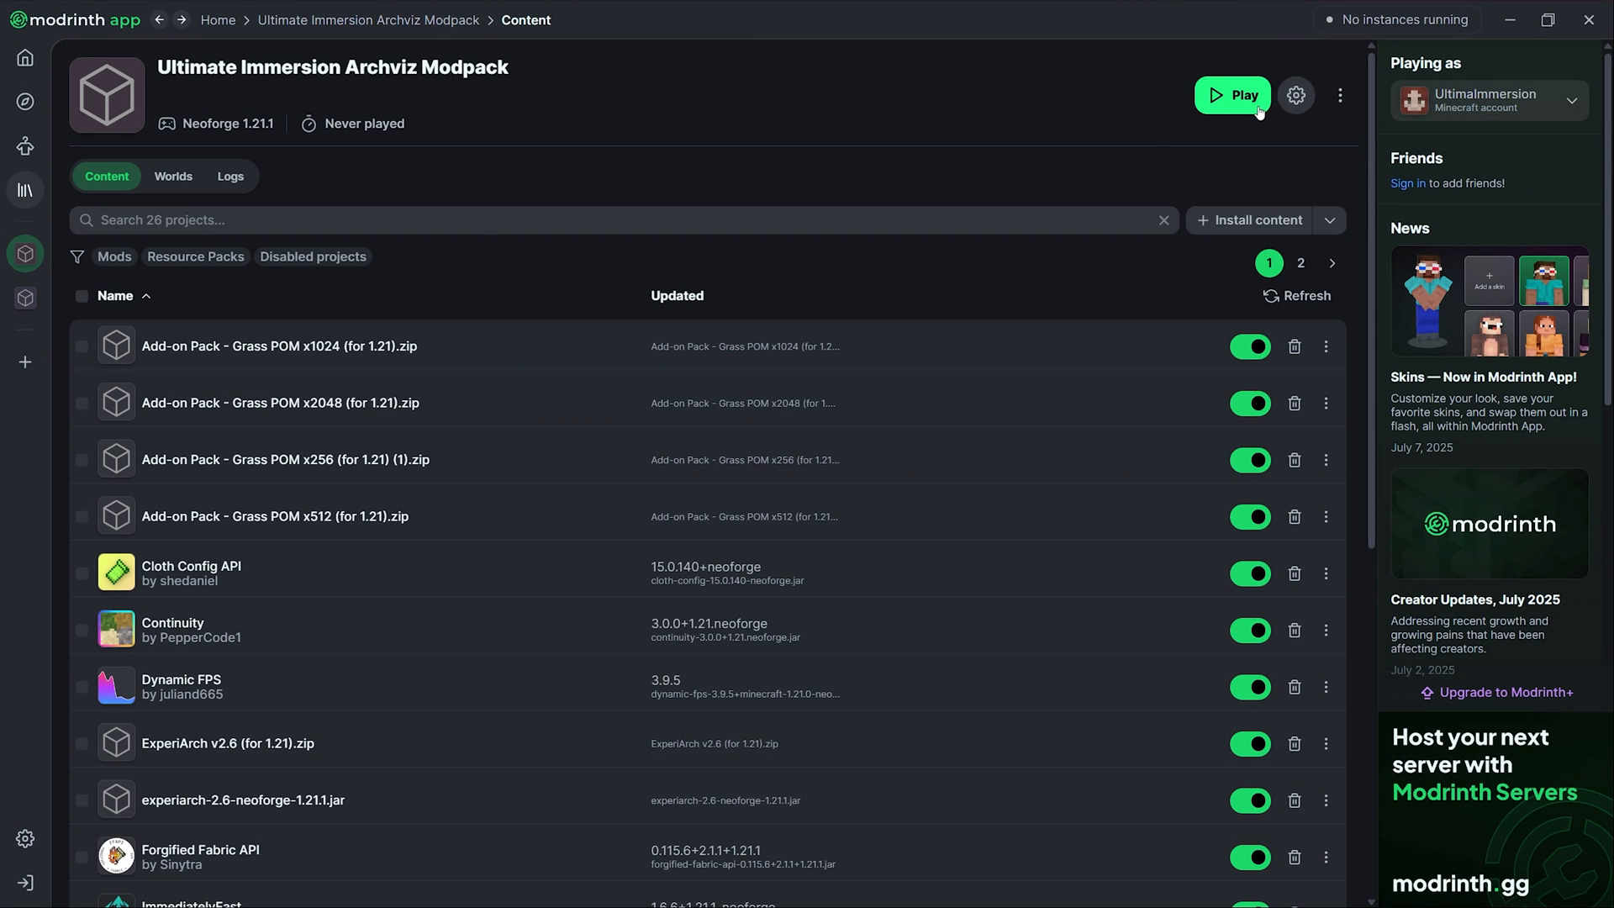
Play the modpack and go to Options > Resource Packs to see available and selected packs
click(1232, 94)
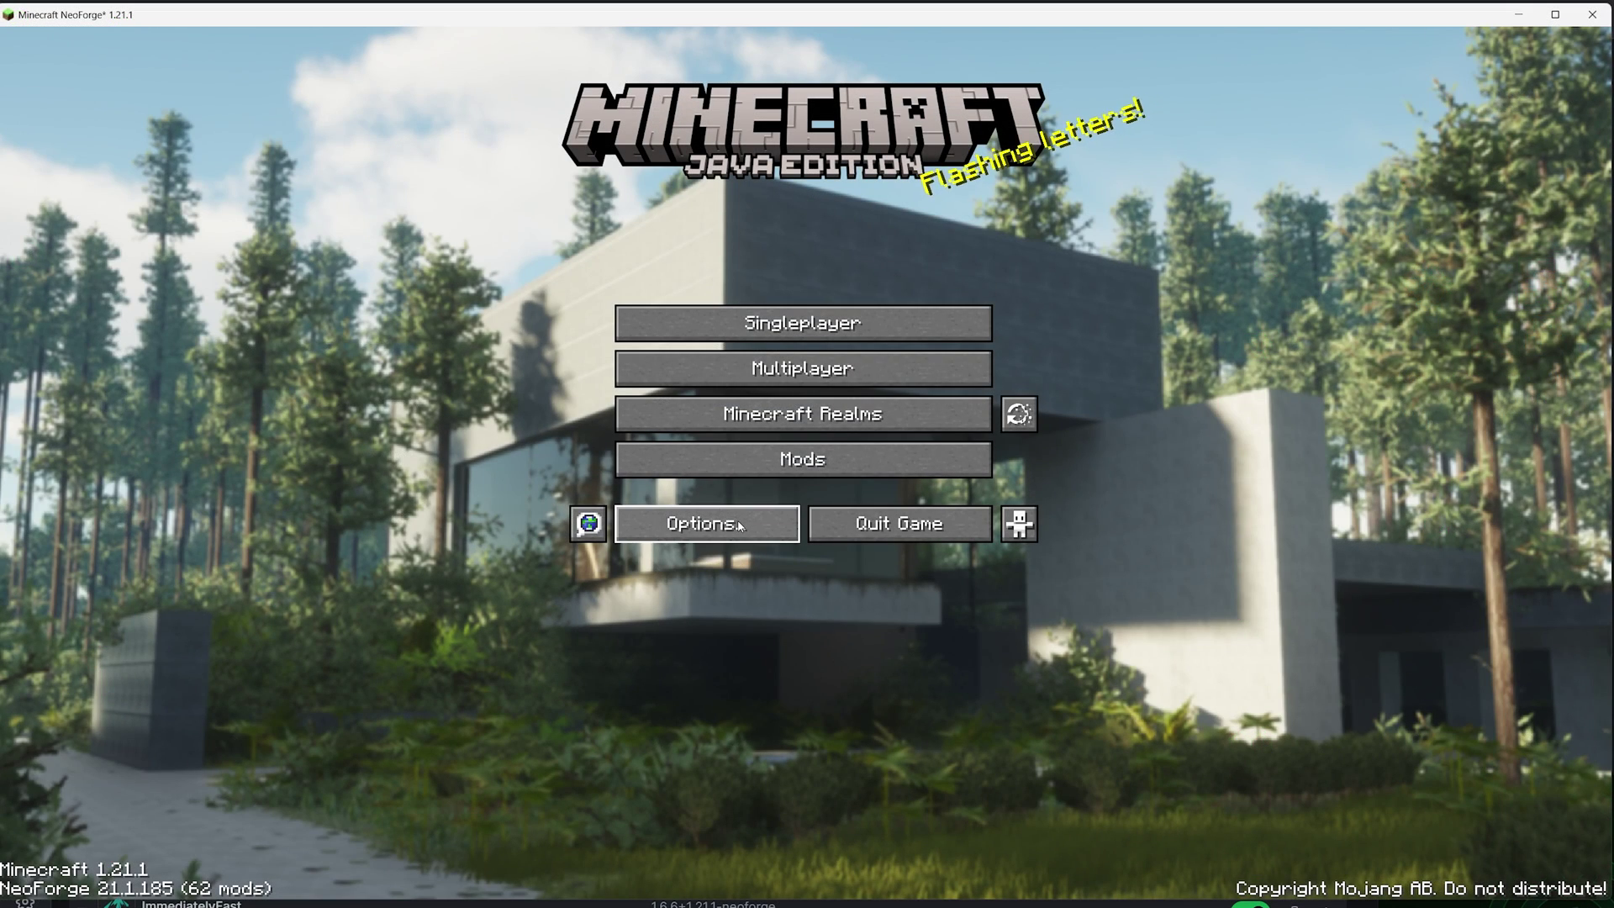
click(706, 531)
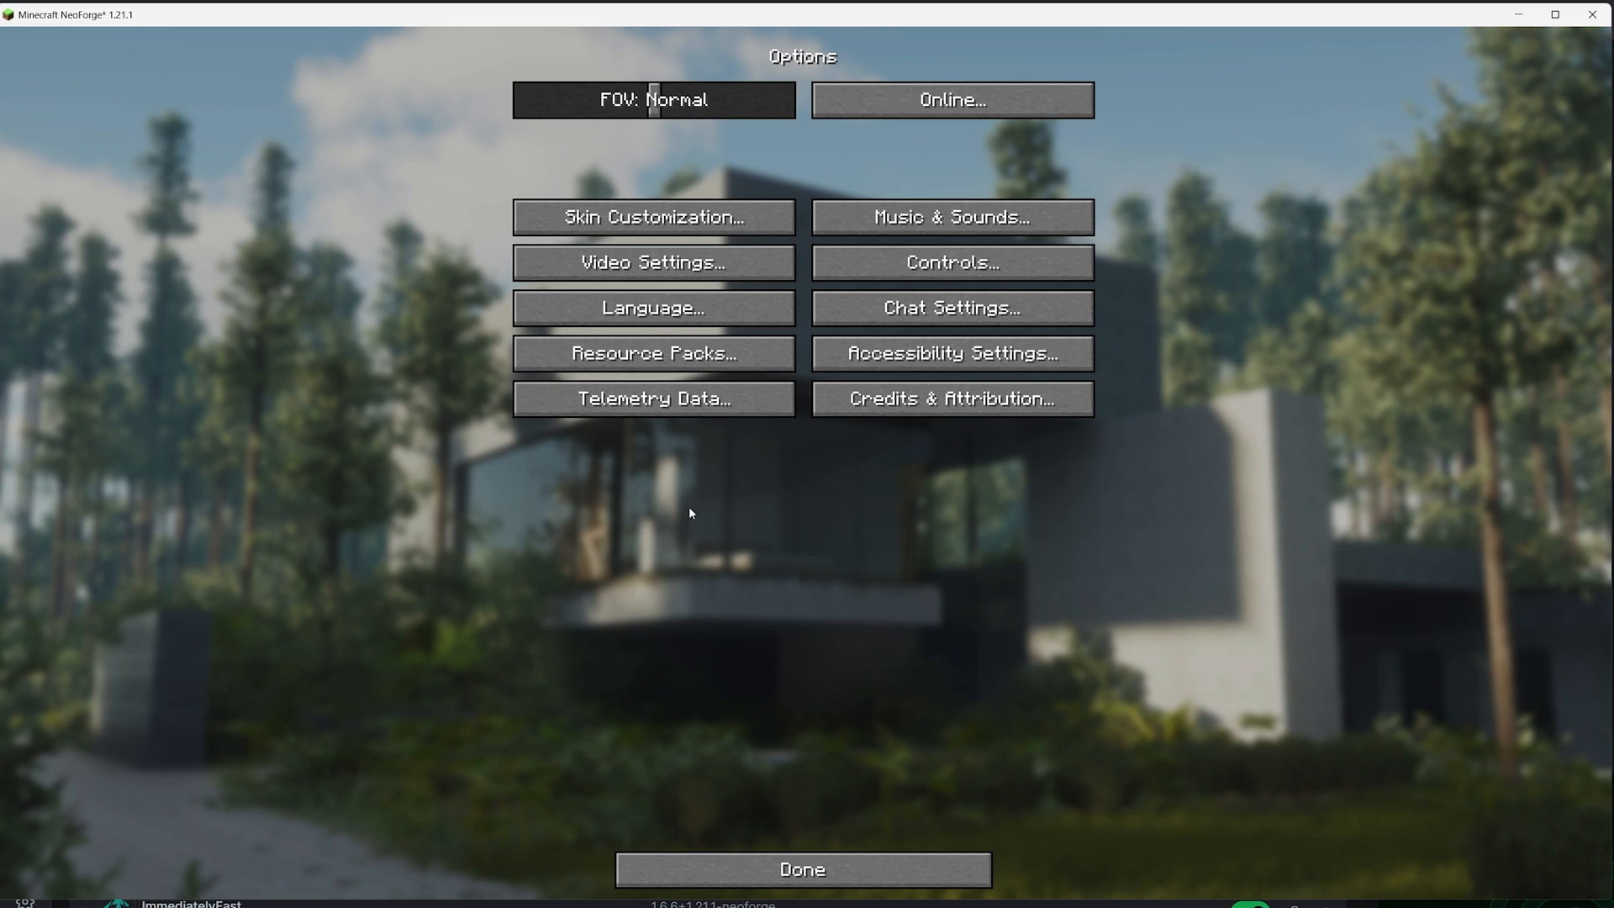
click(633, 358)
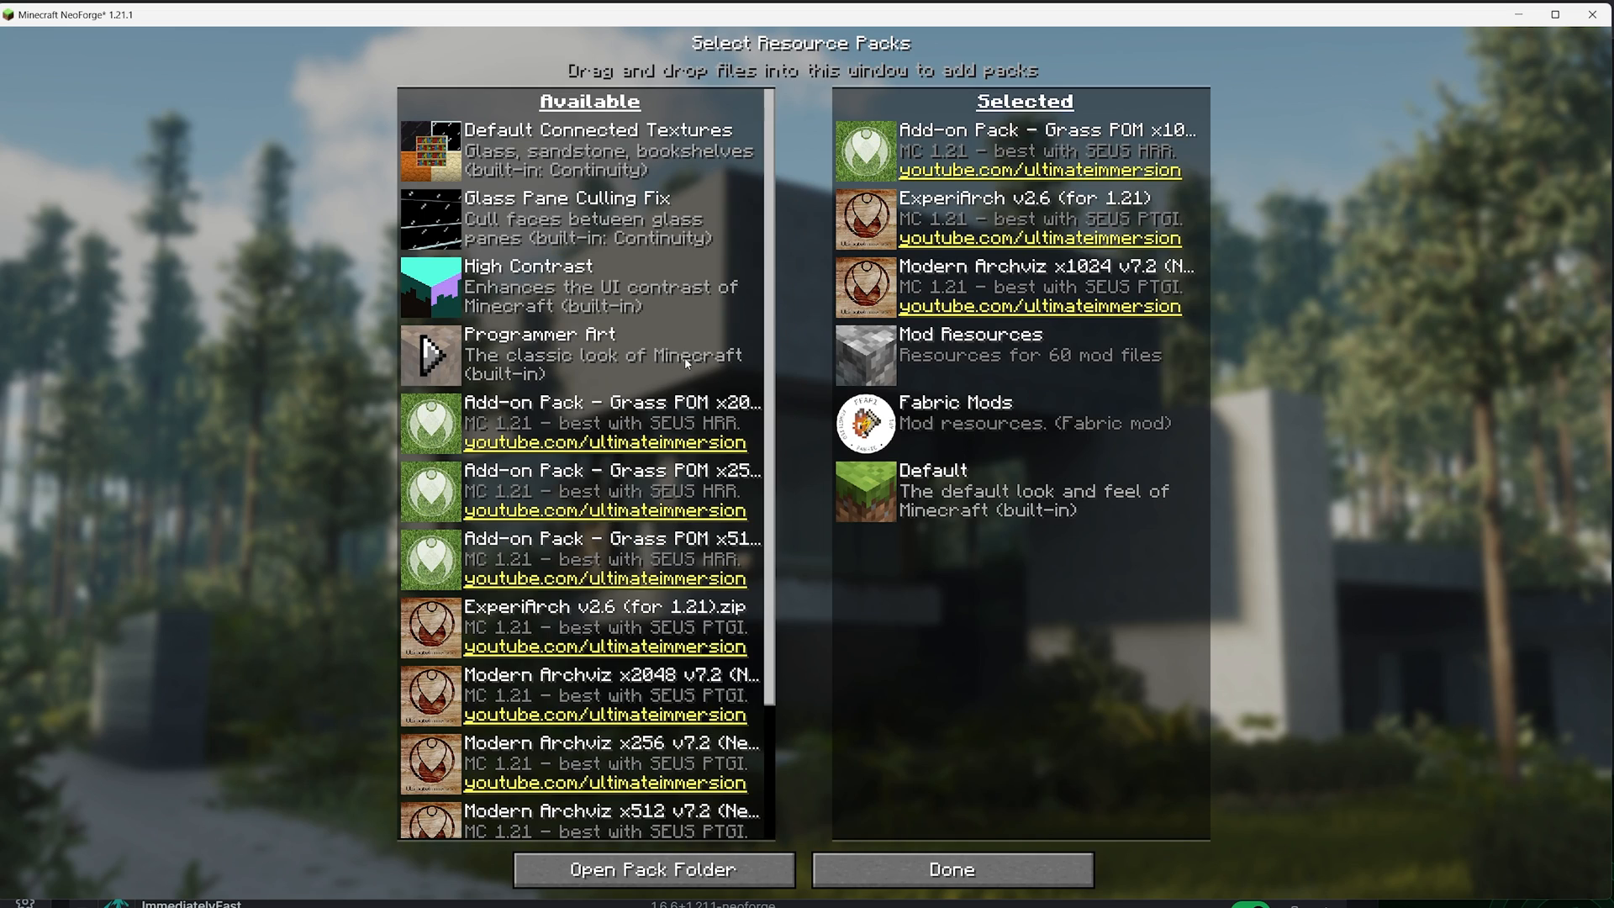
scroll(770, 282, down, 3)
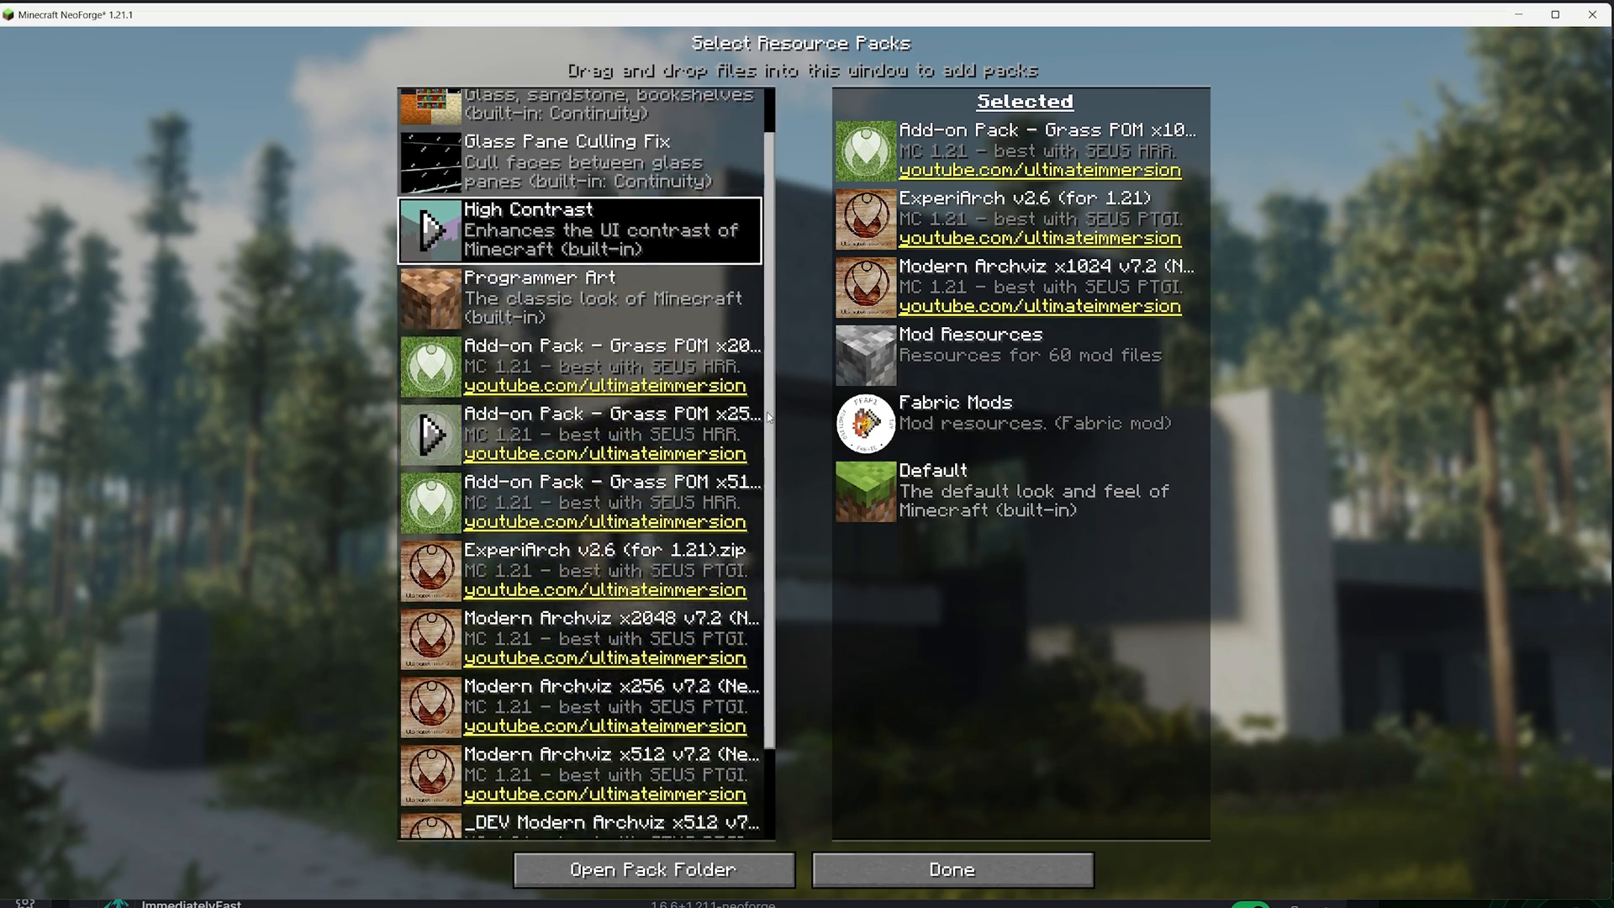